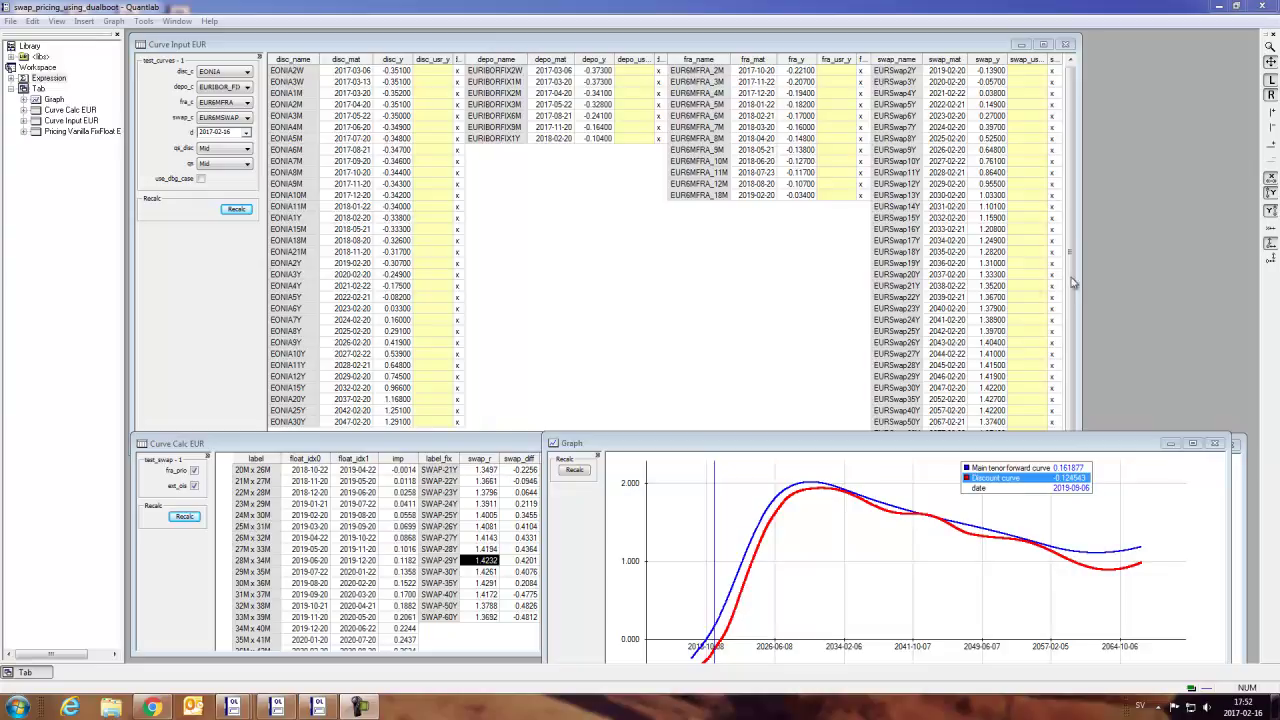
Step: Bring the Curve Input EUR window with EONIA, deposit, FRA and swap quotes to the front
click(365, 177)
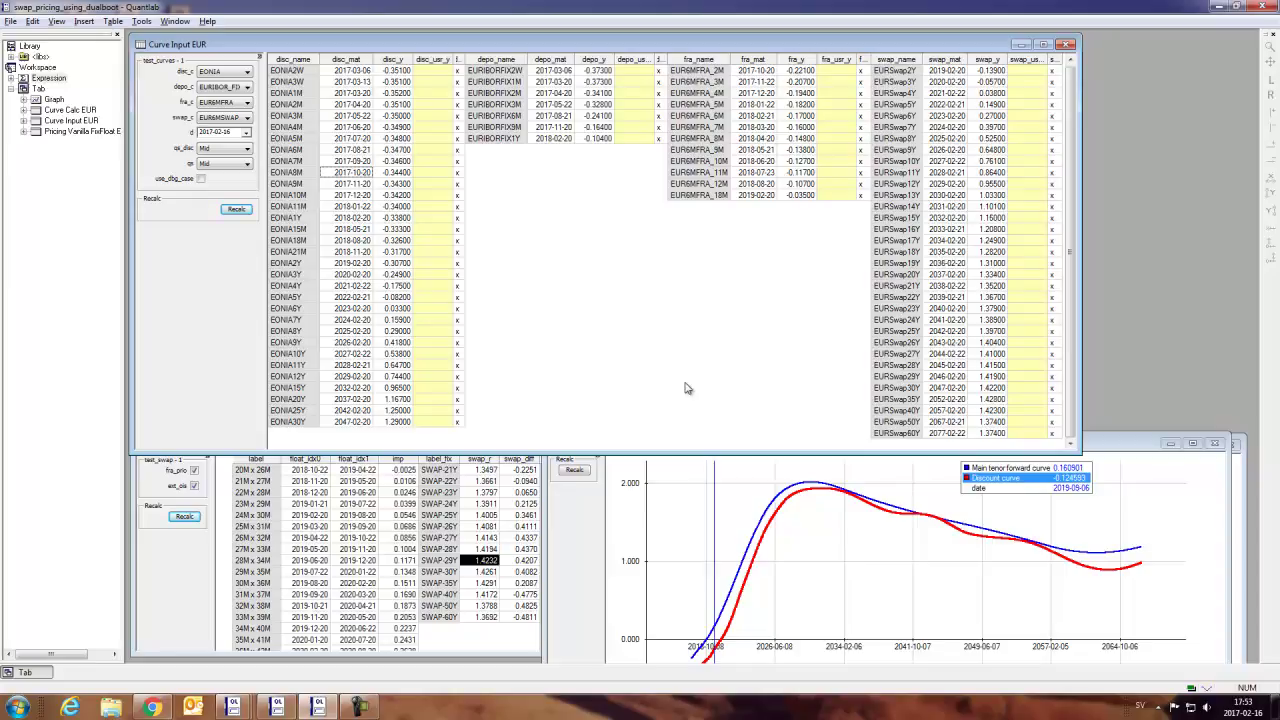
Step: Bring Curve Calc EUR forward and turn on ext_ois to recalculate the curves
click(402, 515)
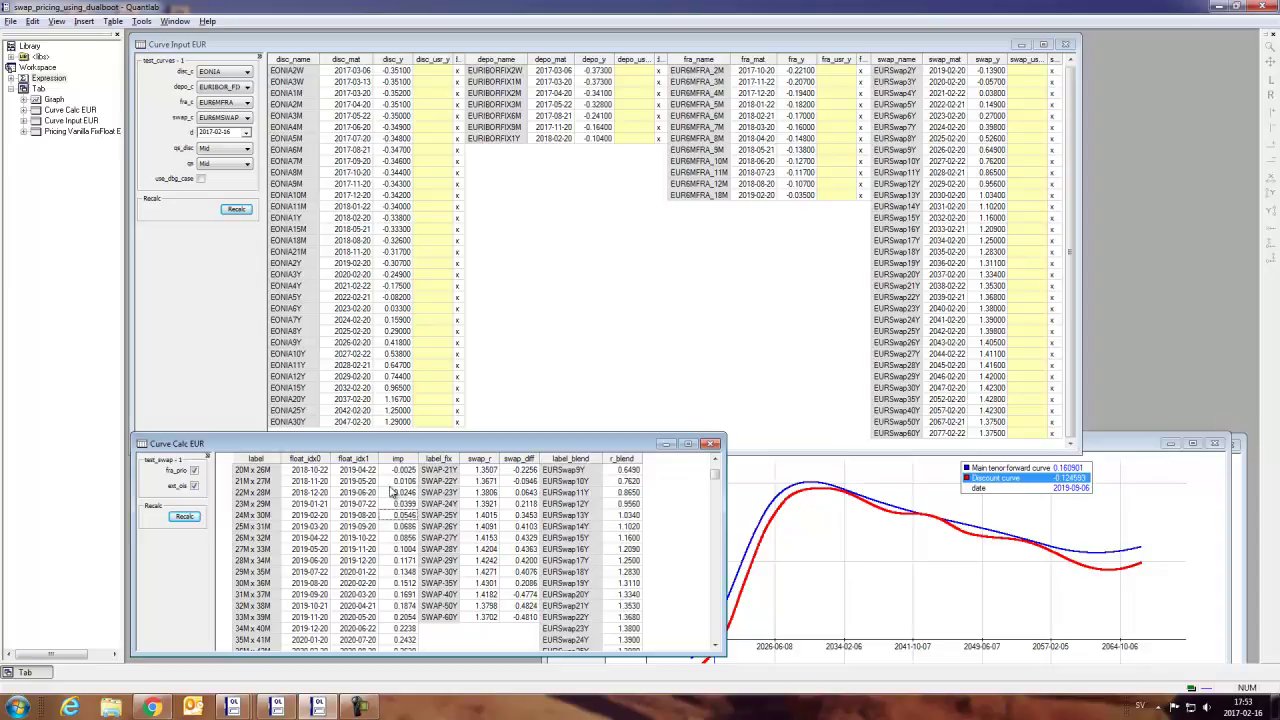
scroll(393, 490, down, 2)
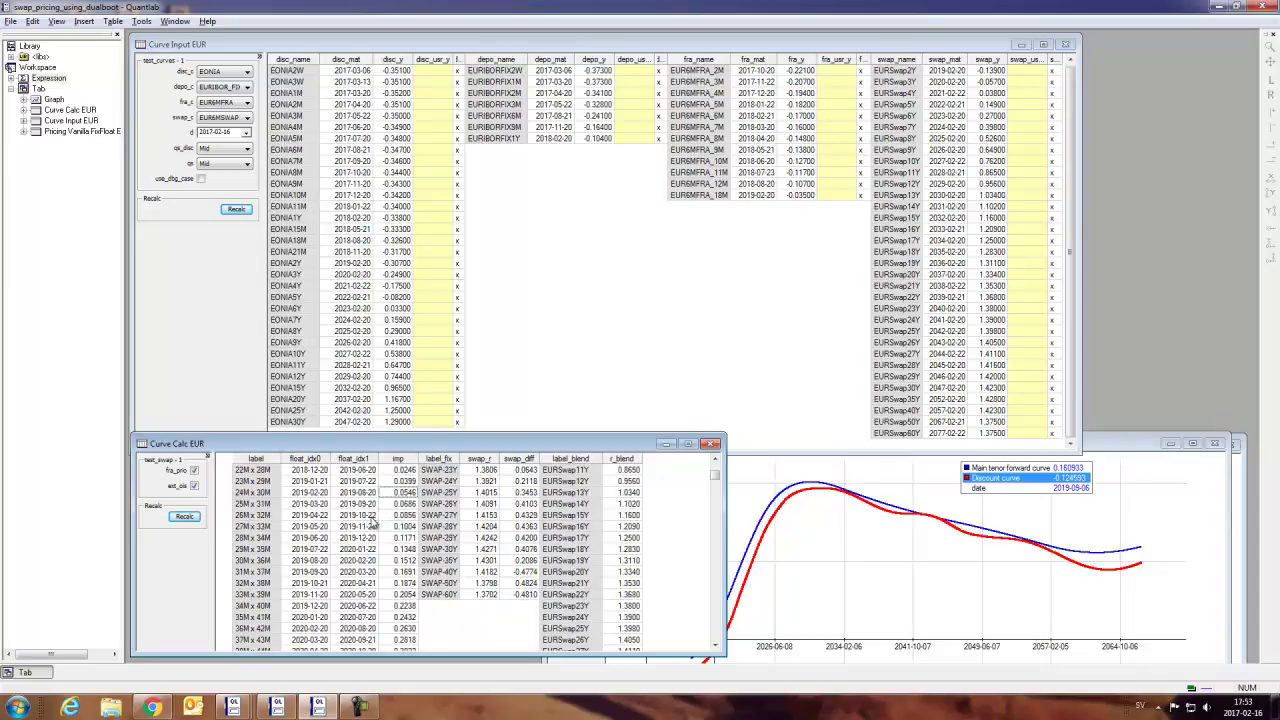
click(196, 483)
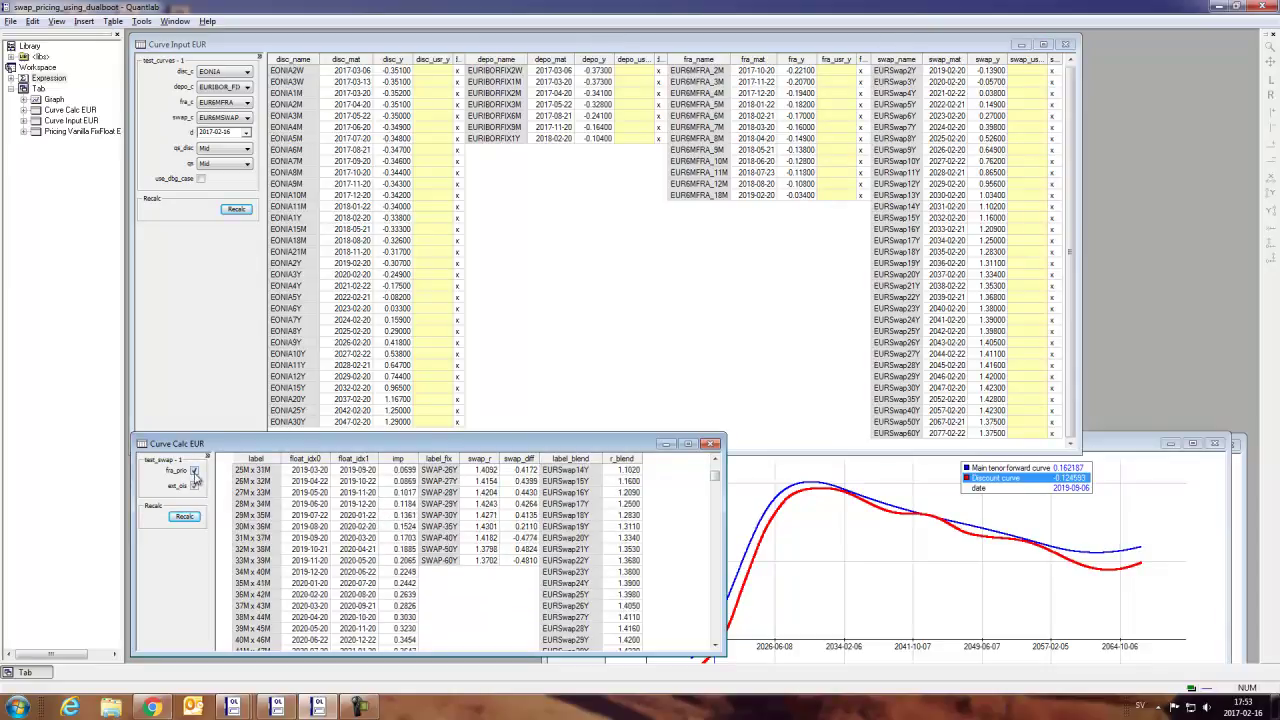
Step: Delete the FRA 3M to 12M entries from label_blend, then undo to restore them
scroll(340, 515, up, 3)
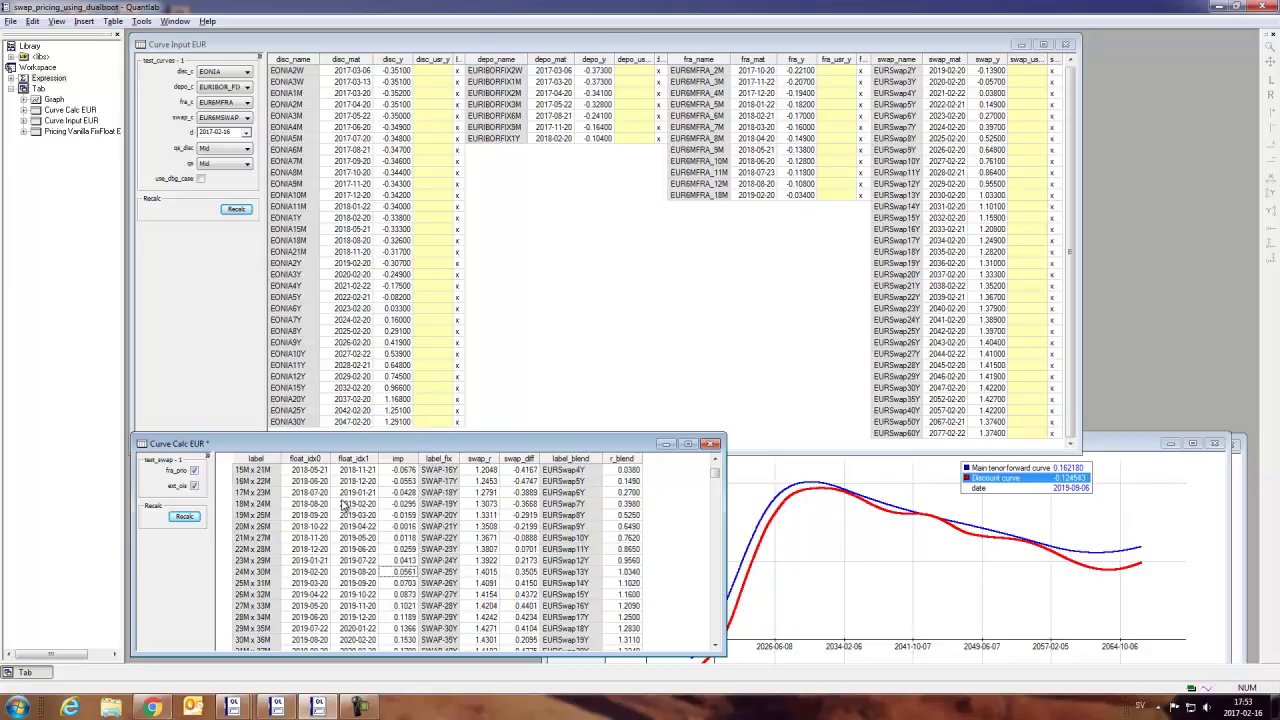
scroll(343, 507, up, 3)
scroll(343, 507, up, 2)
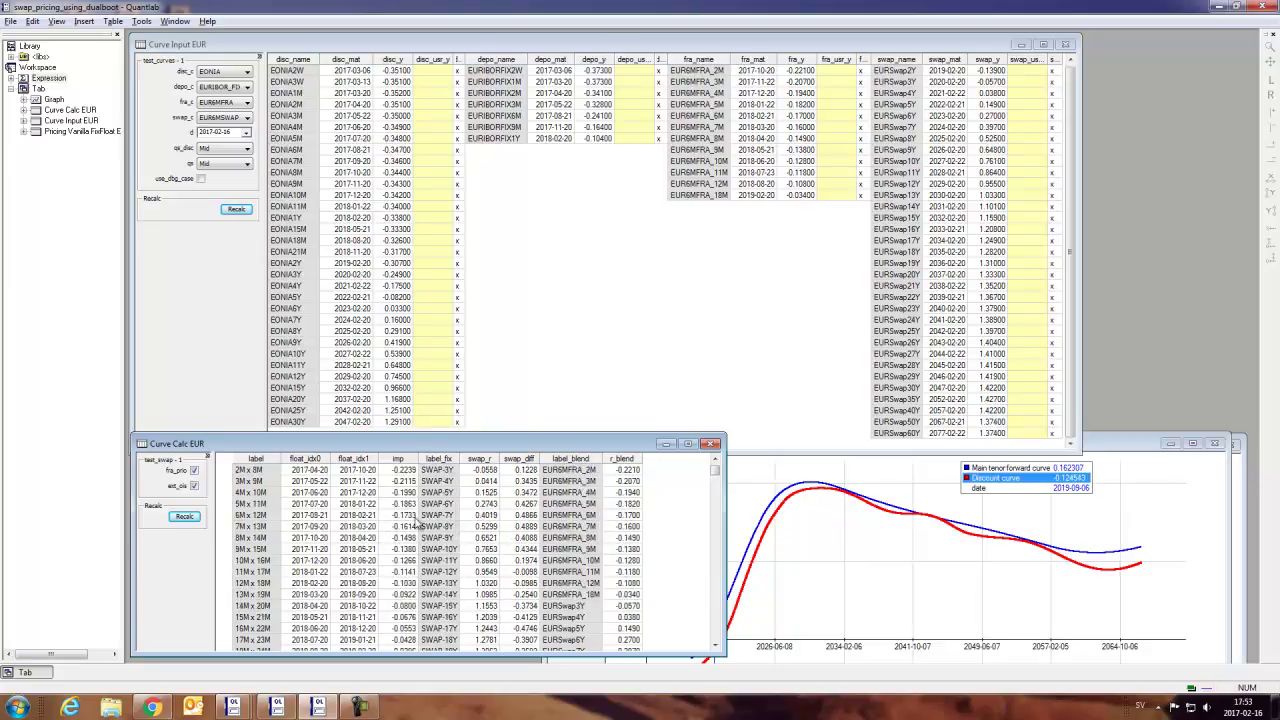
drag(585, 484, 585, 583)
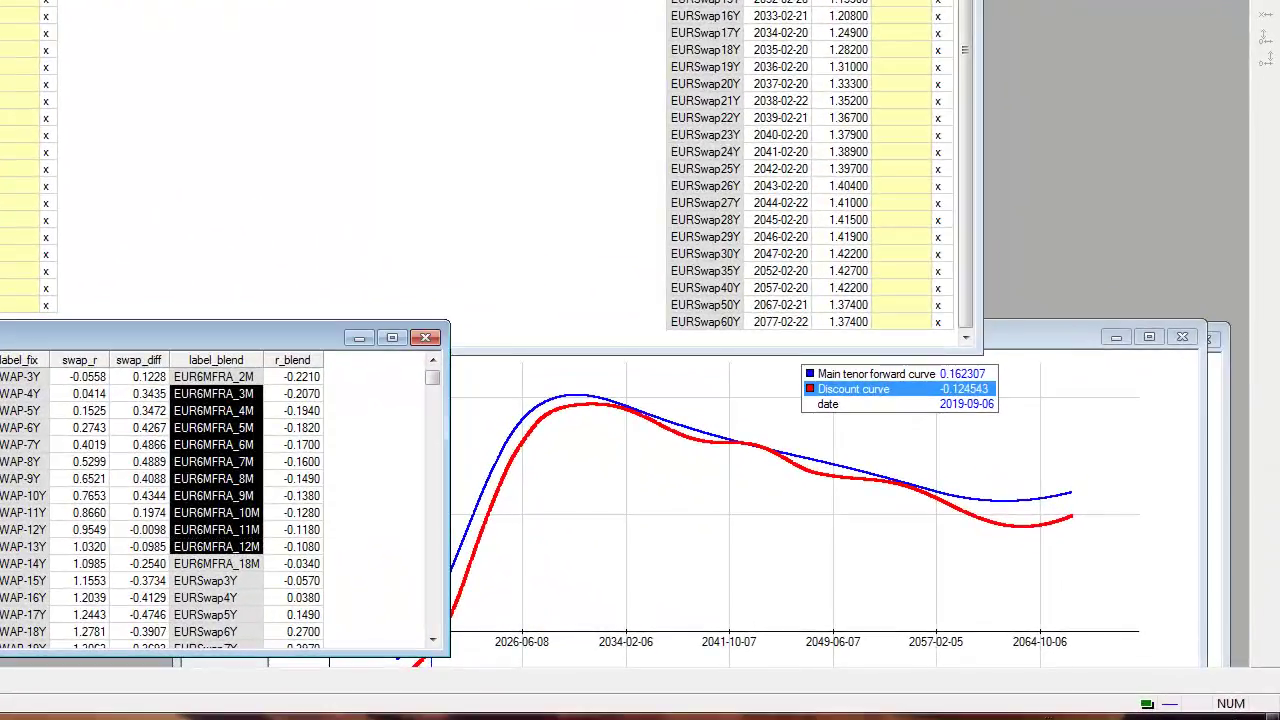
key(Delete)
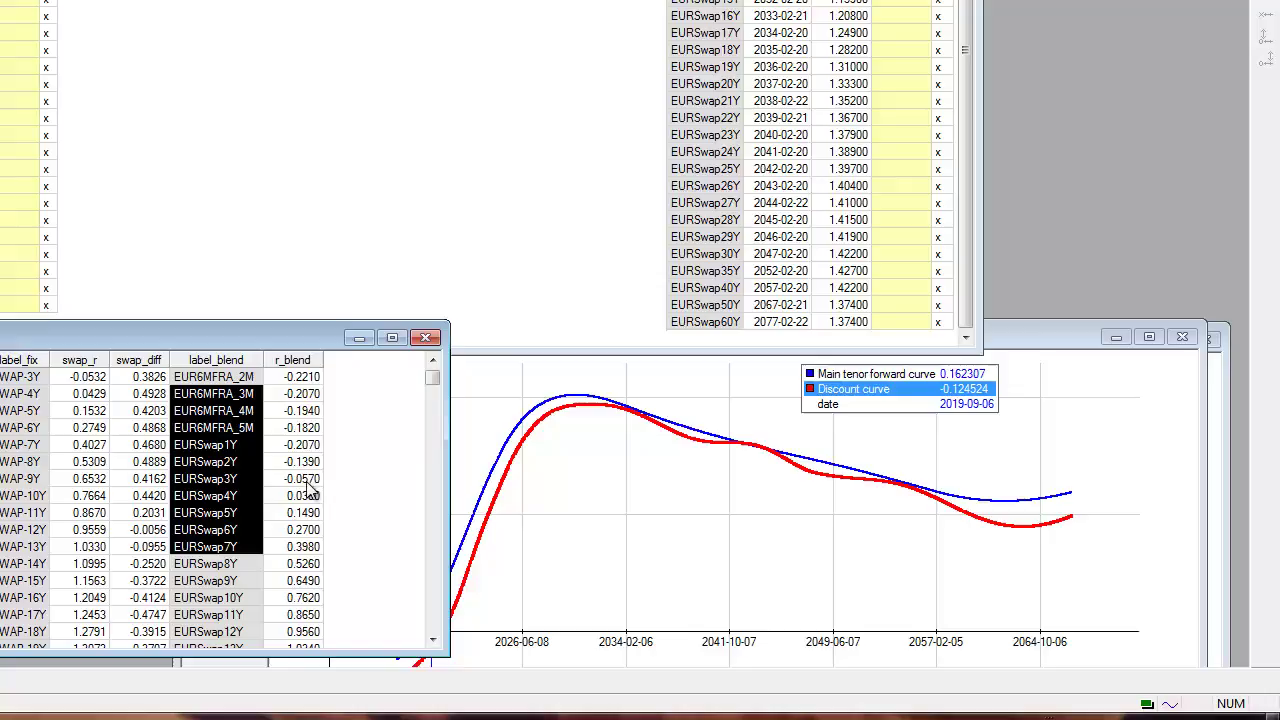
drag(300, 445, 222, 447)
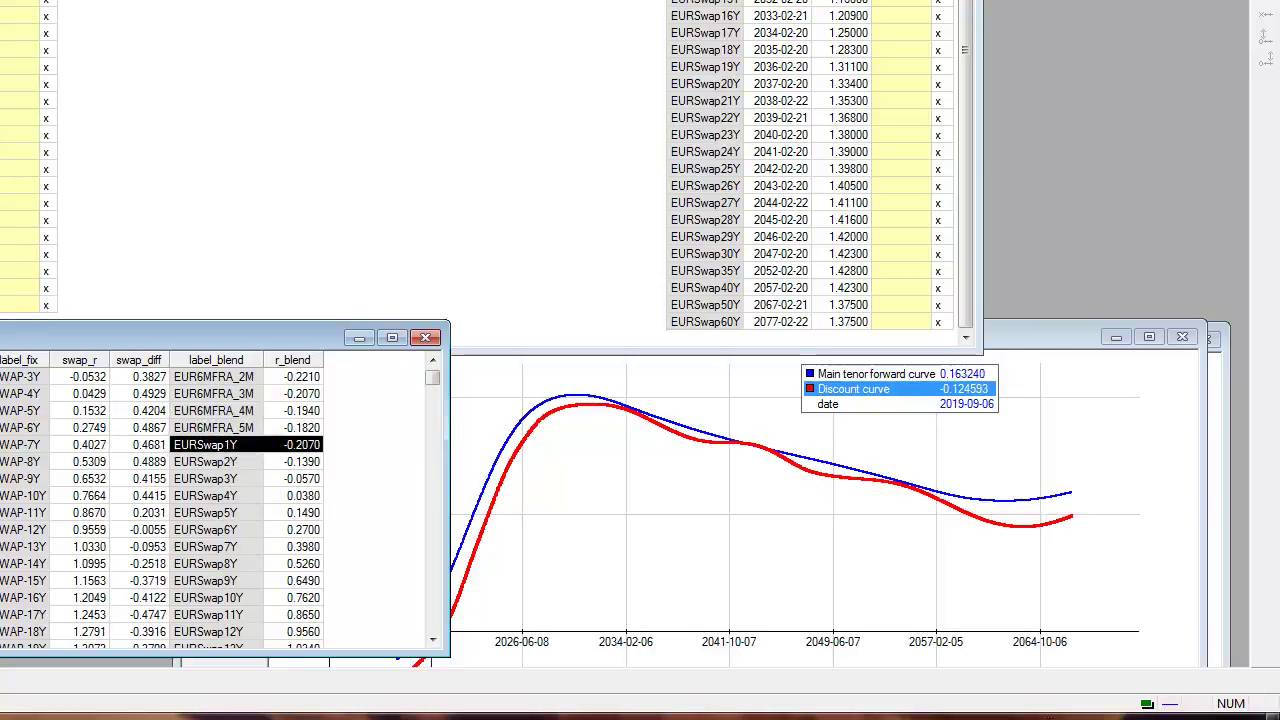
key(ctrl+z)
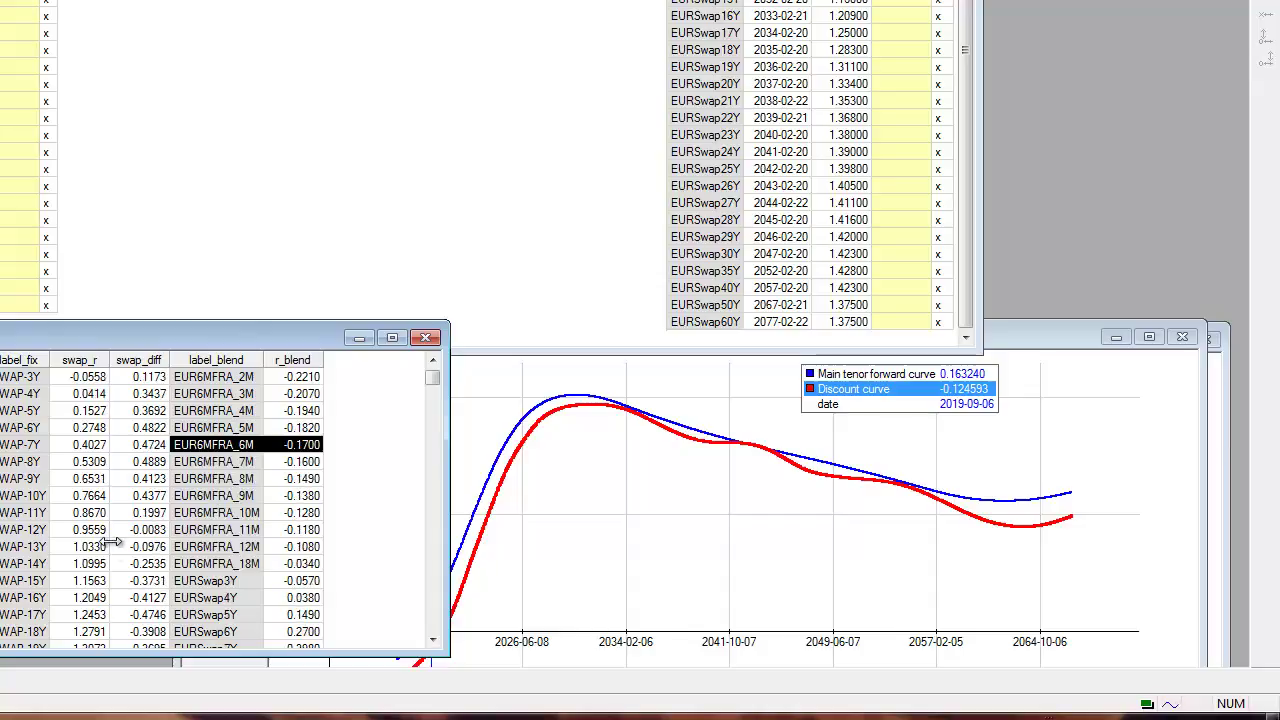
Step: Bring the Graph window forward, nudge it upward, and select the red discount curve
click(577, 398)
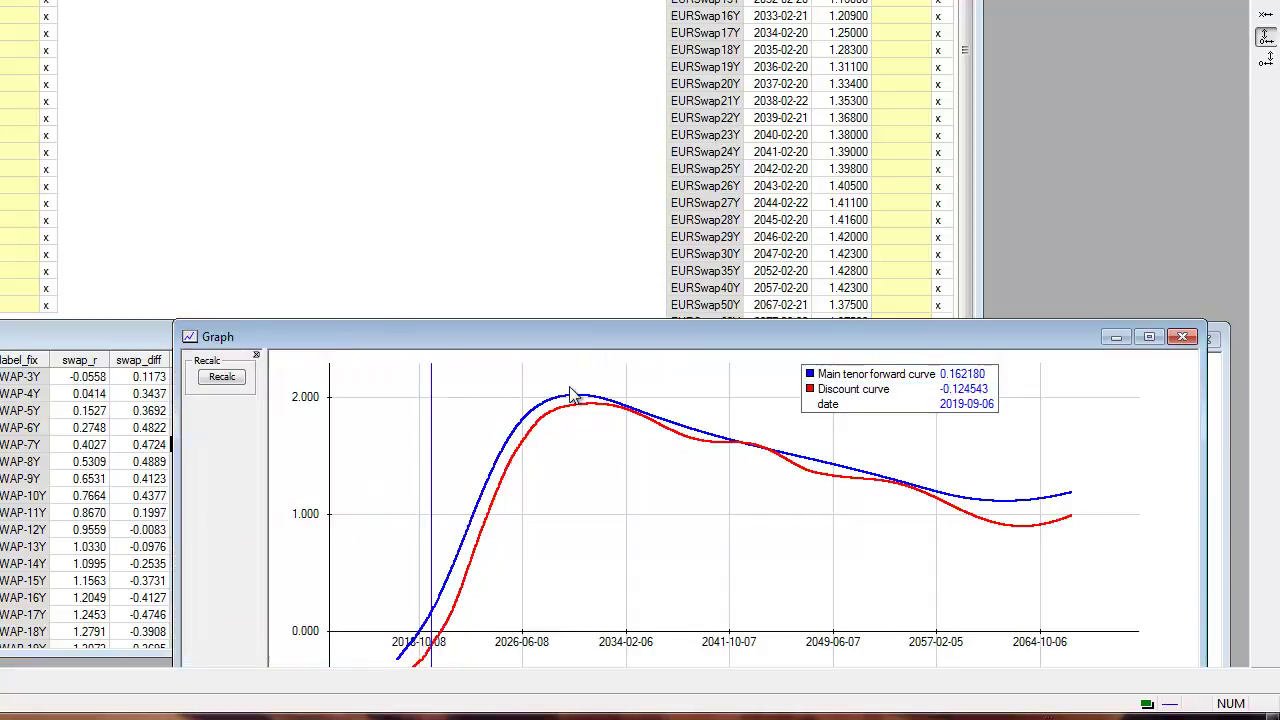
drag(554, 339, 550, 314)
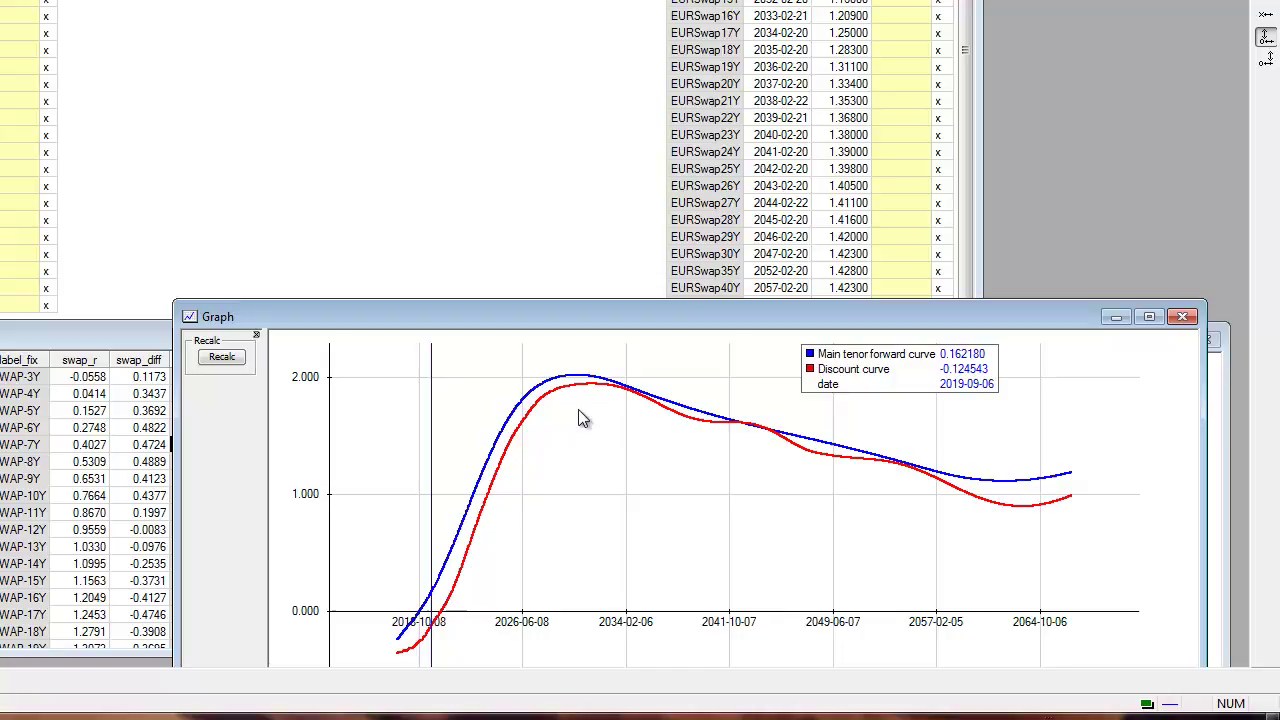
click(570, 393)
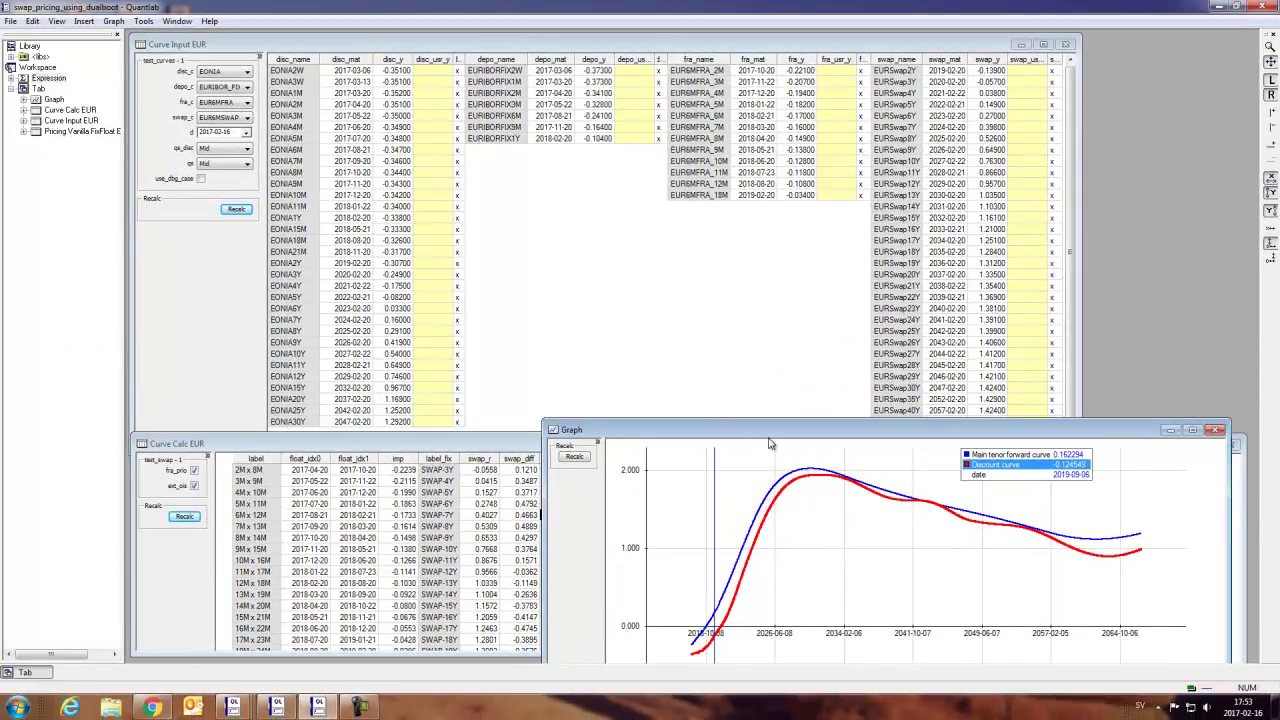
Step: Override swap_usr_y for EURSwap12Y and 13Y with 1 and 1.2, then clear the overrides
click(1022, 186)
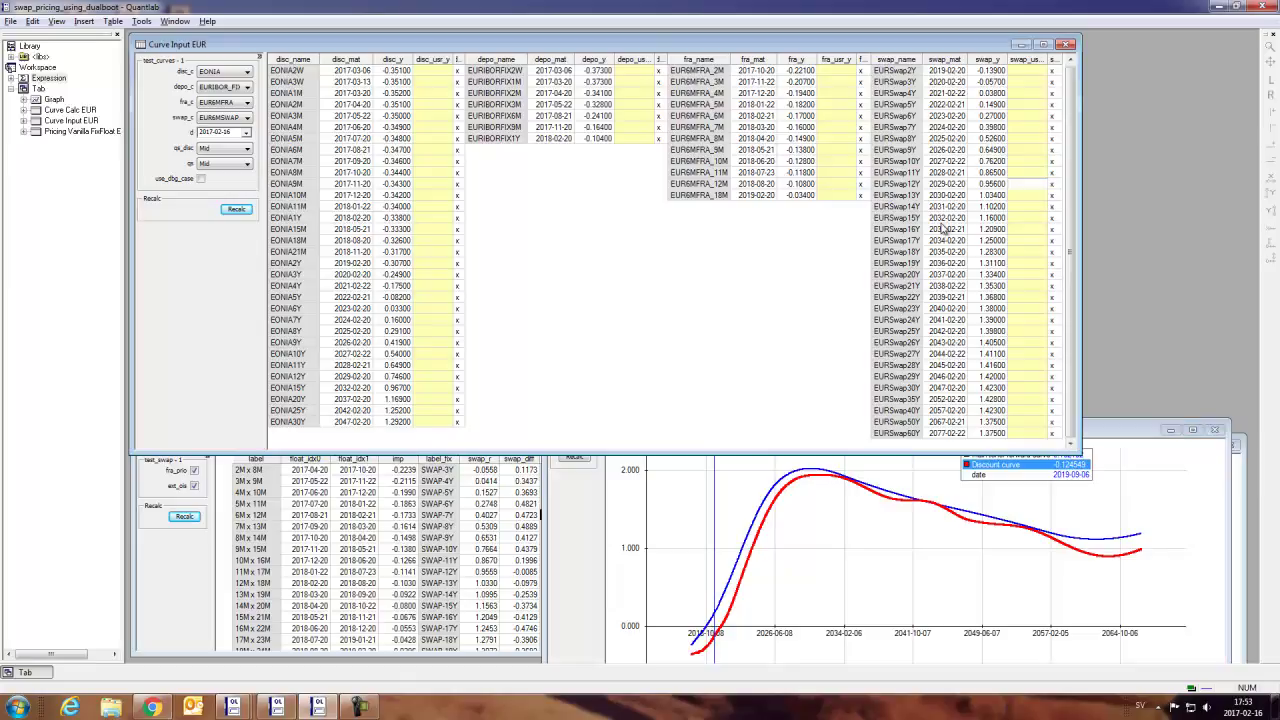
text(1)
key(Return)
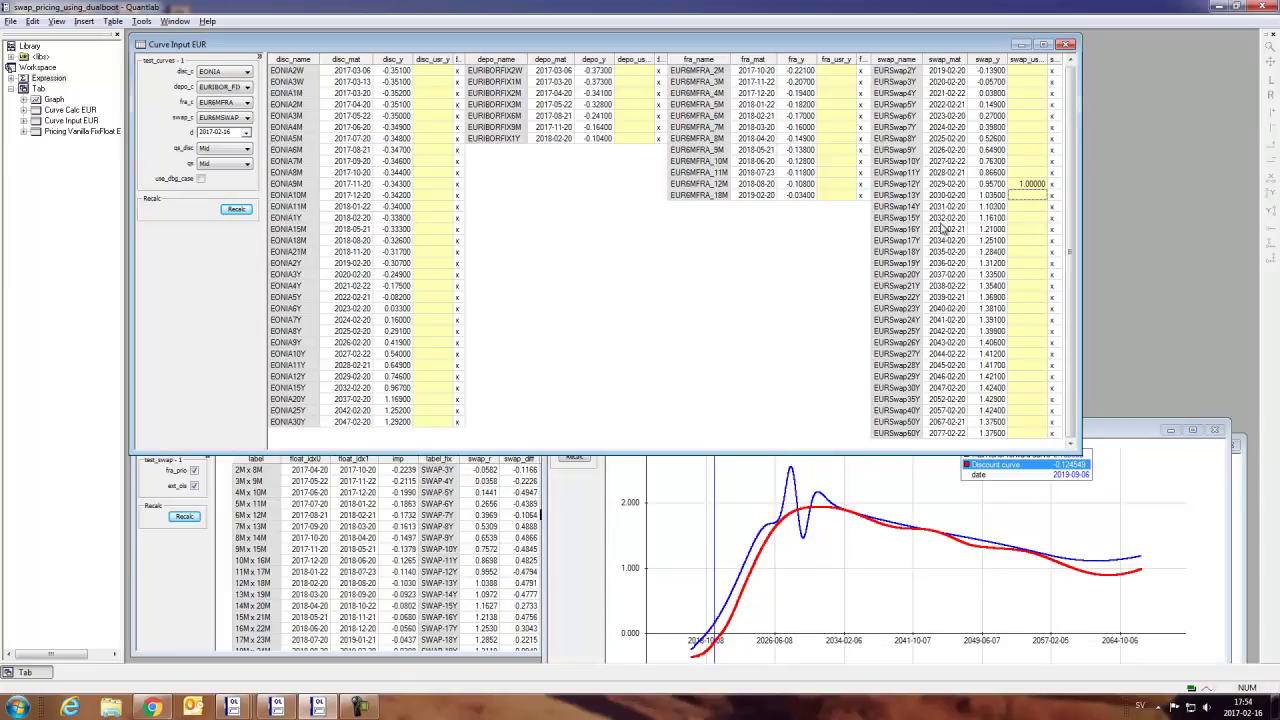
click(1022, 195)
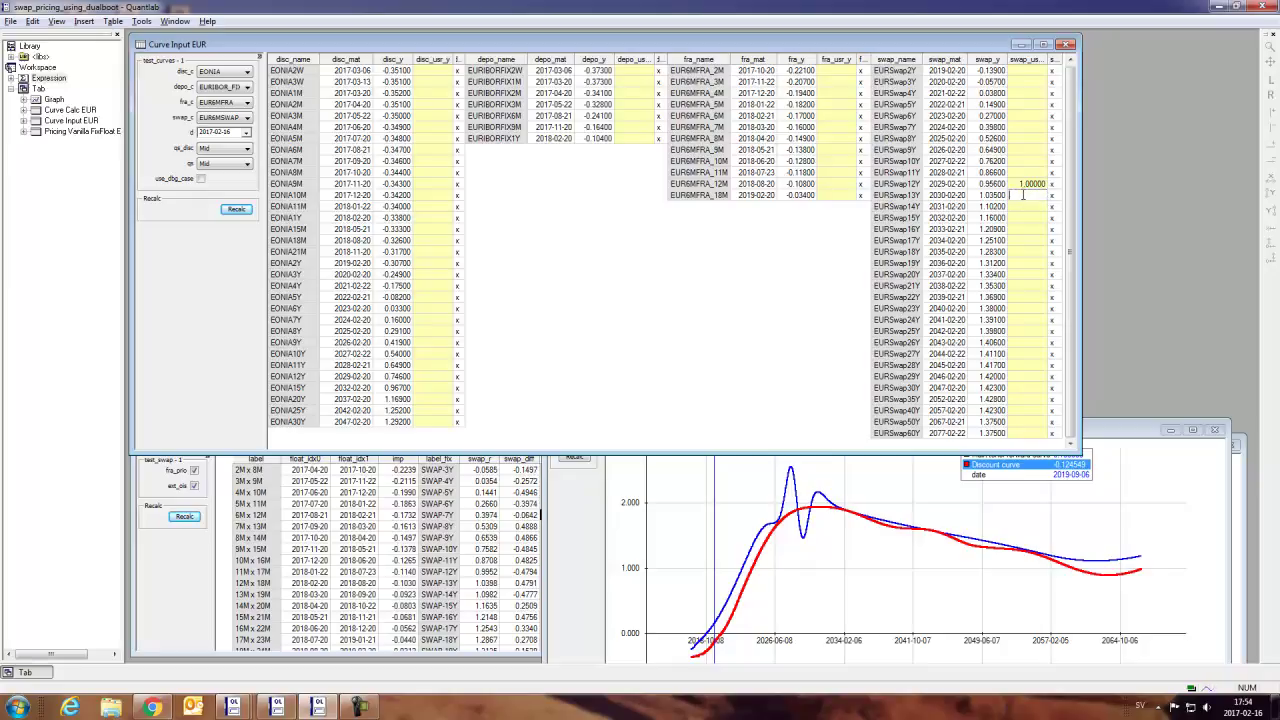
text(1.2)
key(Return)
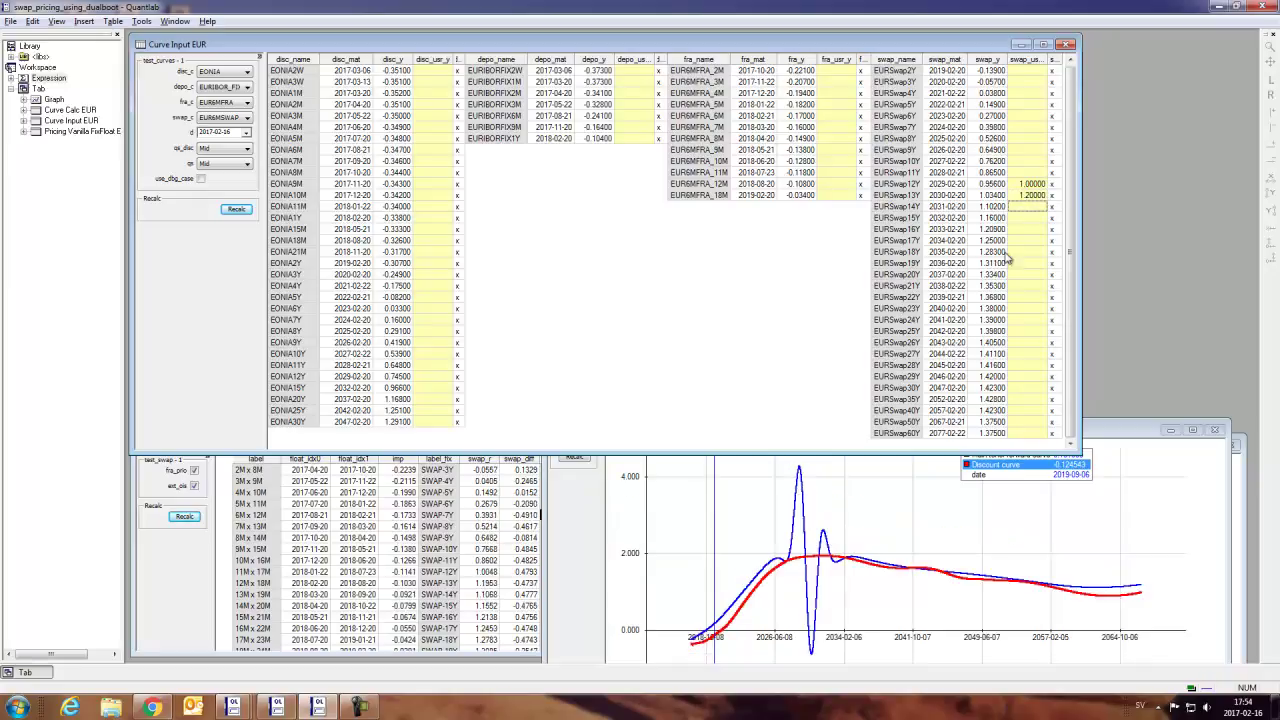
double_click(1030, 196)
key(Return)
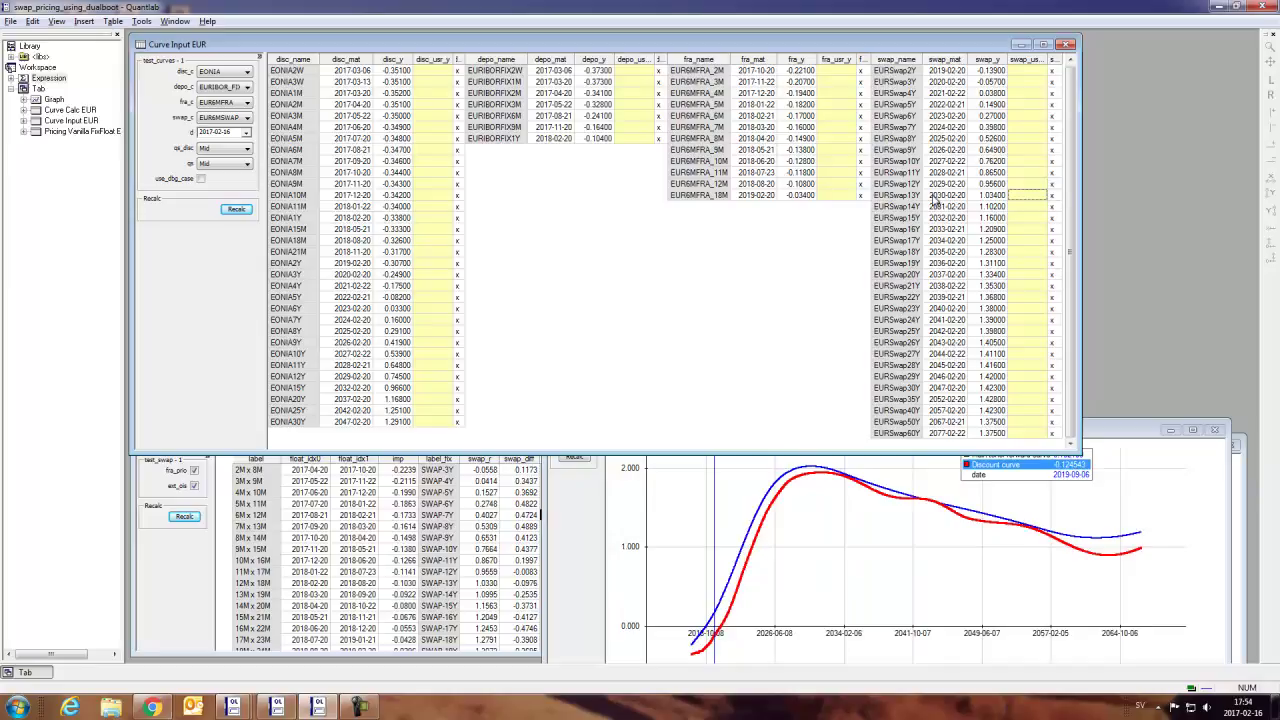
Step: Open Pricing Vanilla FixFloat EUR, recalculate to an NPV of 20,546.01, and inspect both legs' cash flows
double_click(88, 133)
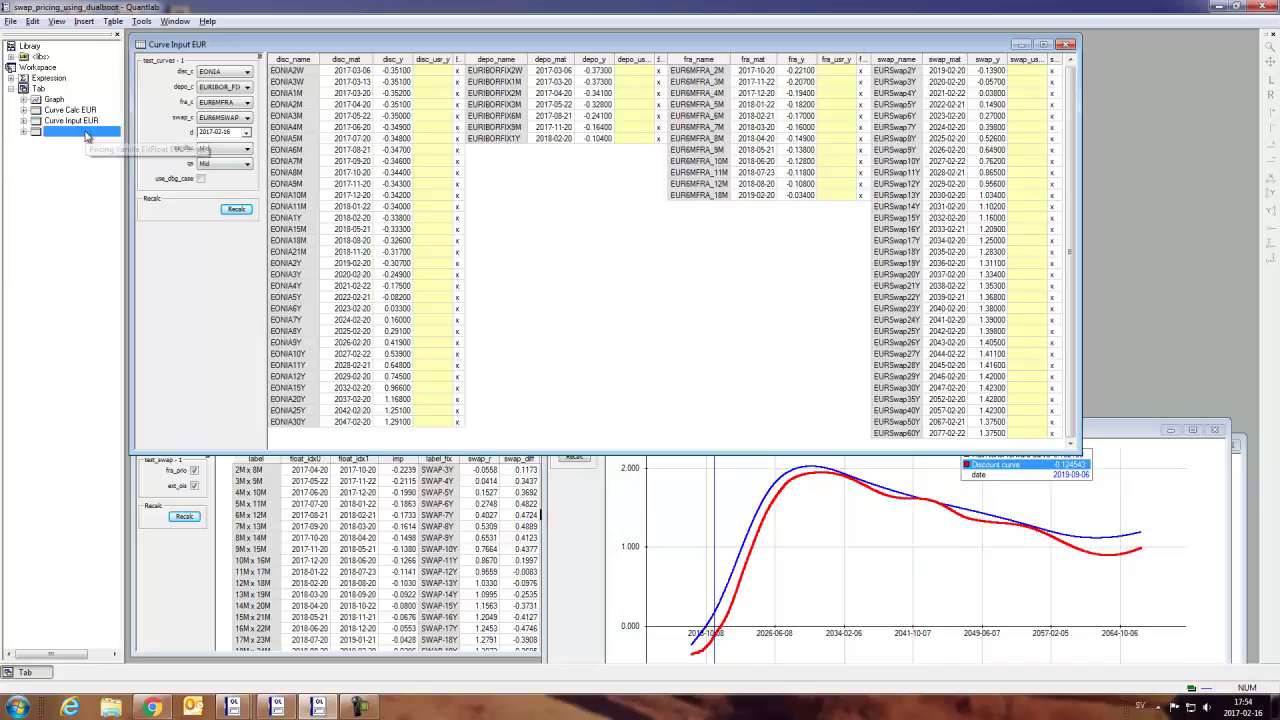
drag(796, 447, 551, 252)
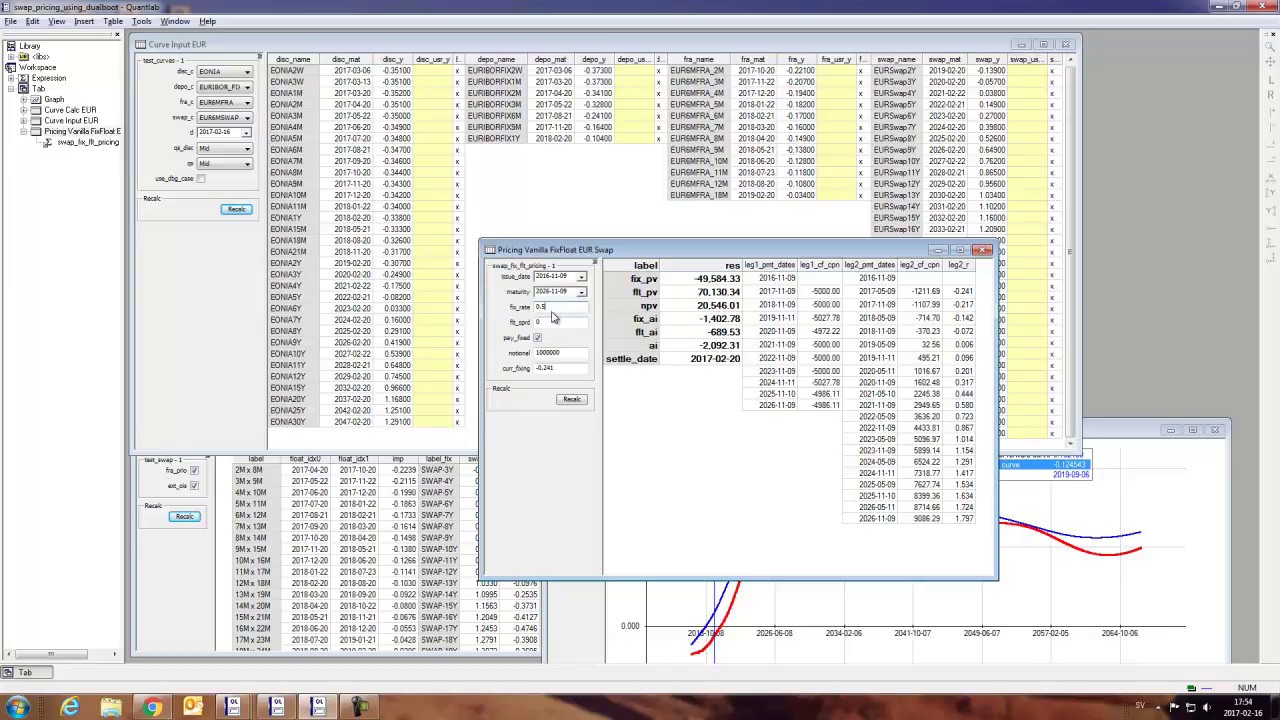
click(572, 400)
drag(816, 294, 812, 413)
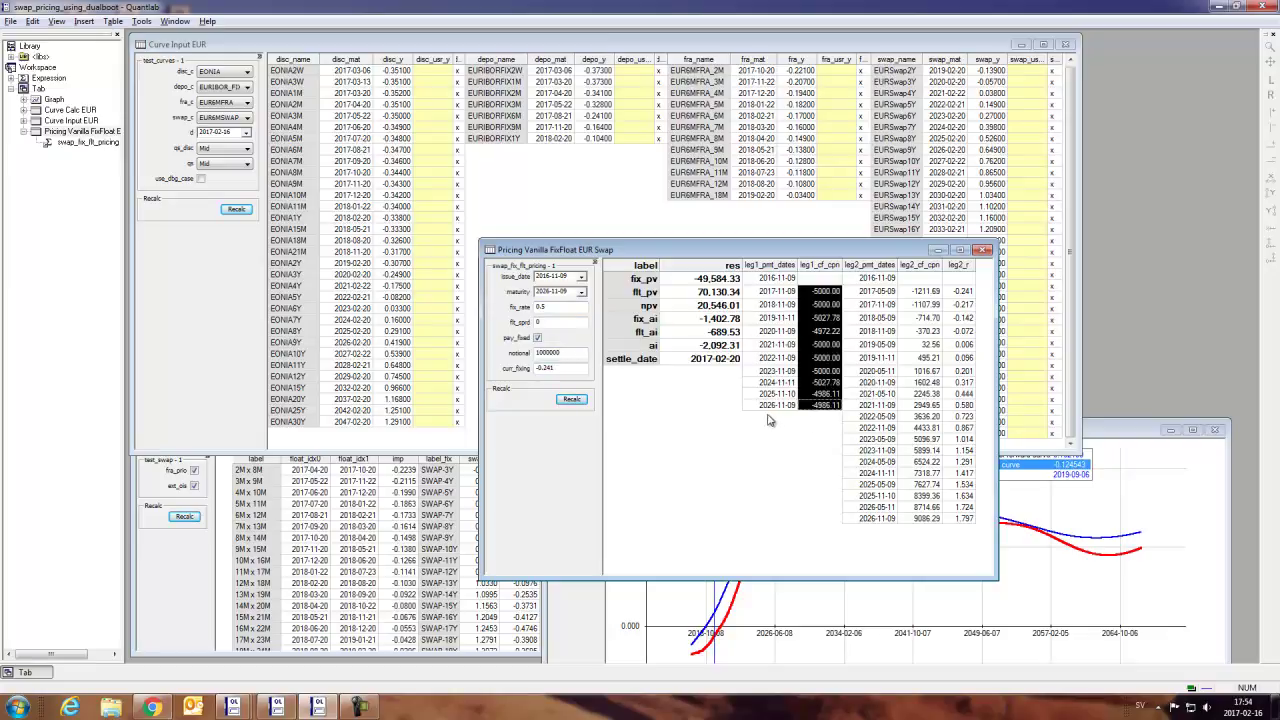
drag(886, 306, 948, 488)
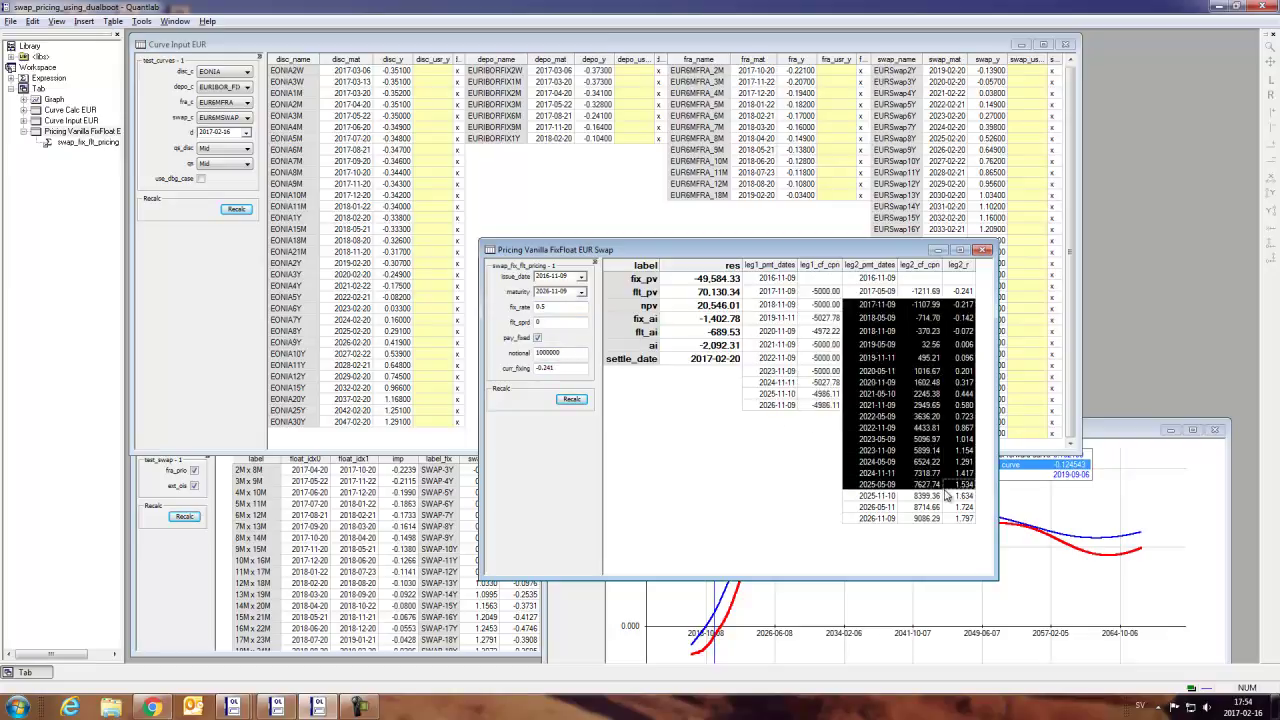
click(915, 487)
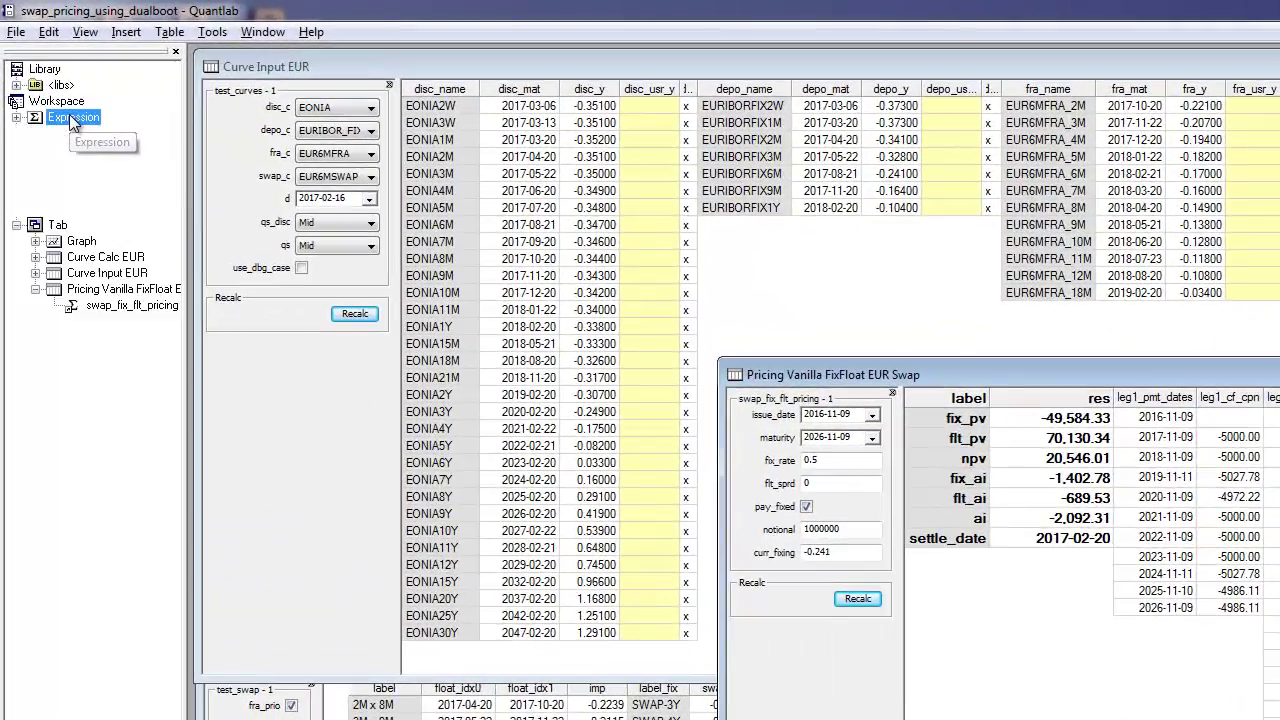
Step: Open the Expression script, select 'spread' in set_model_tension_spread, then return to Curve Calc EUR
double_click(48, 79)
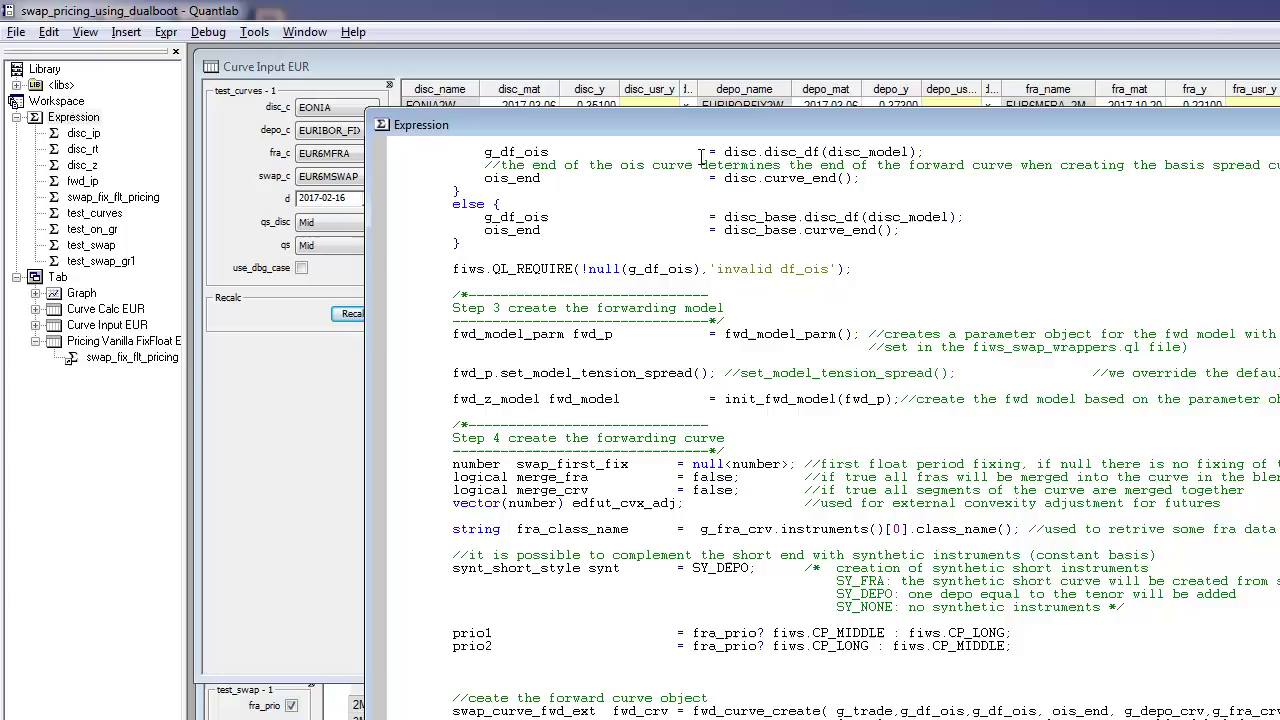
drag(709, 122, 807, 96)
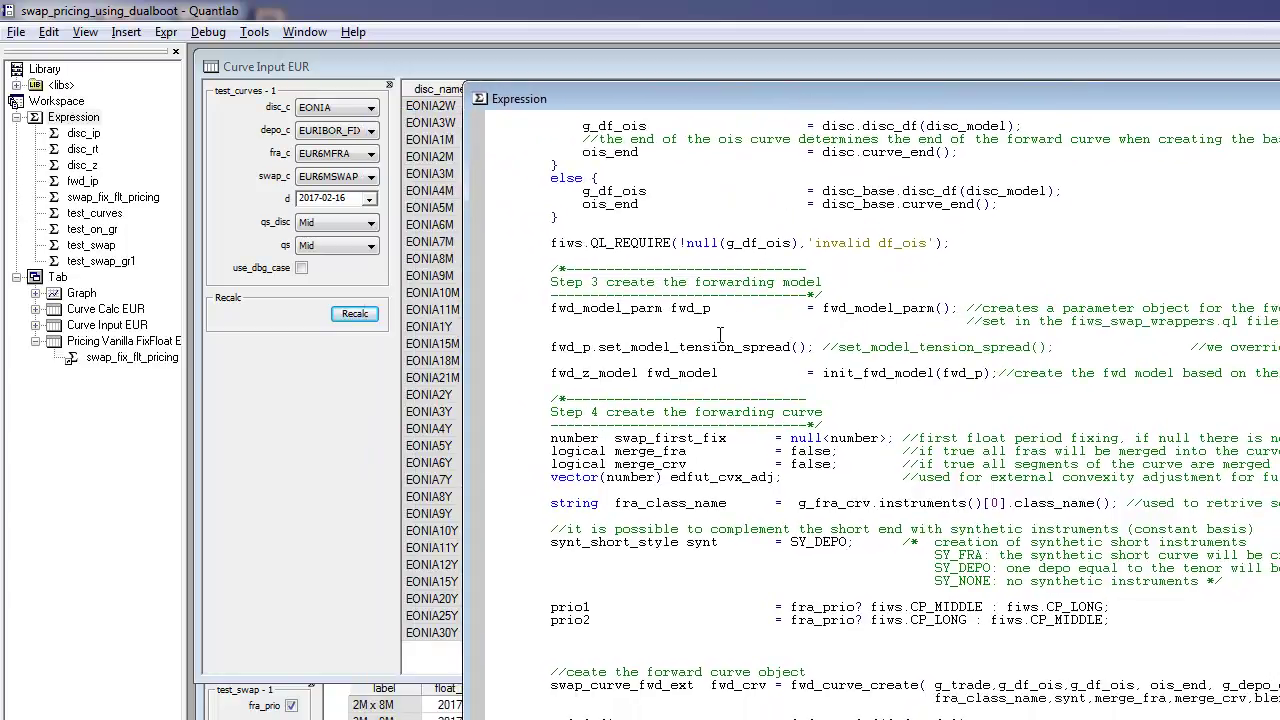
drag(1275, 347, 740, 347)
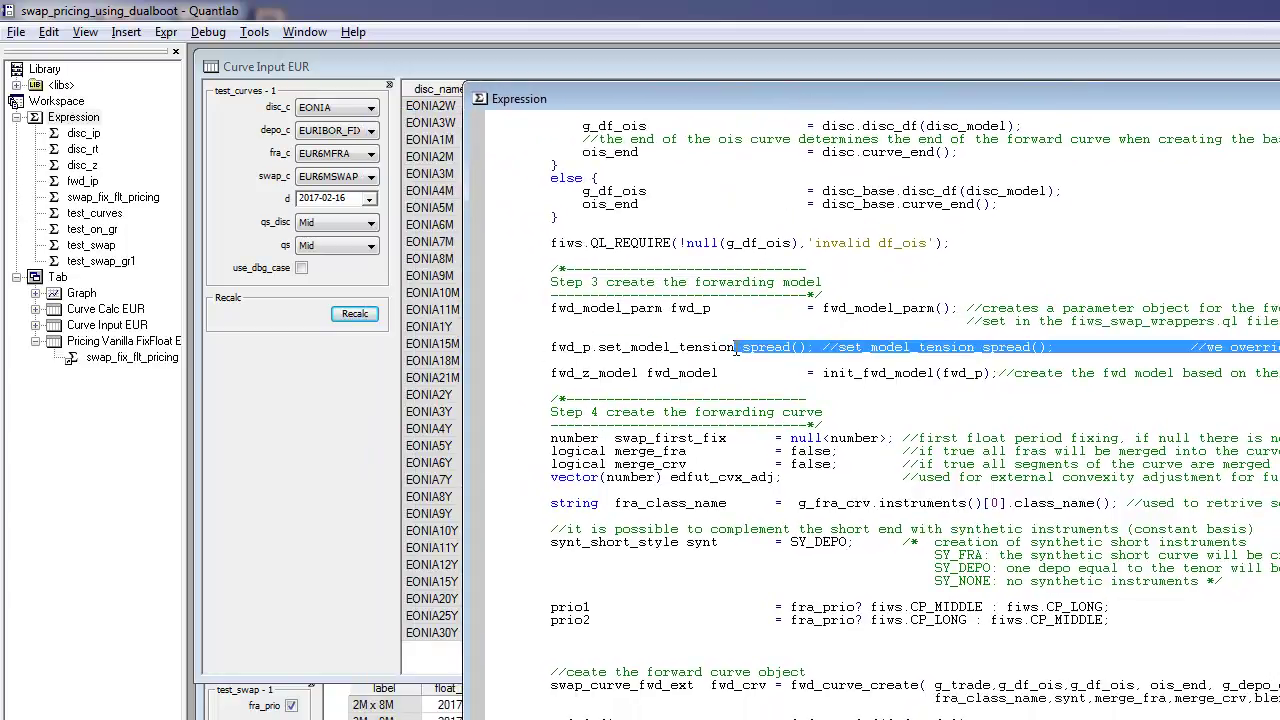
click(741, 347)
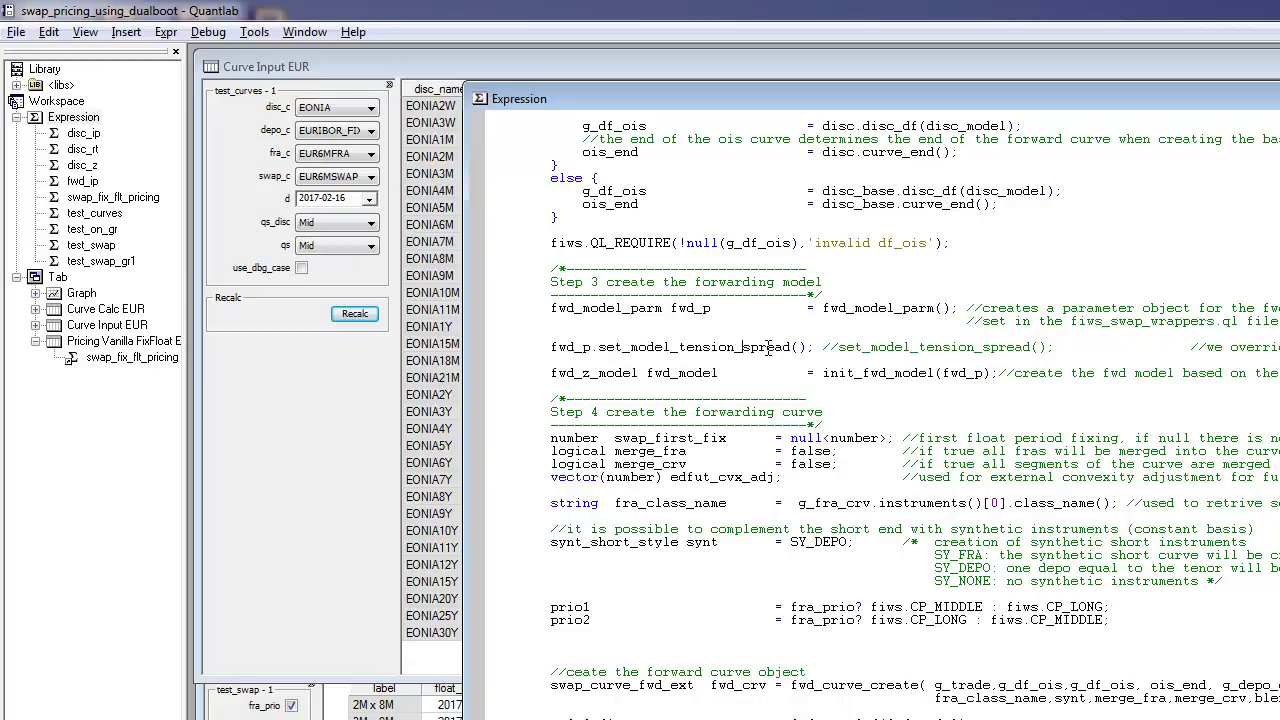
double_click(768, 347)
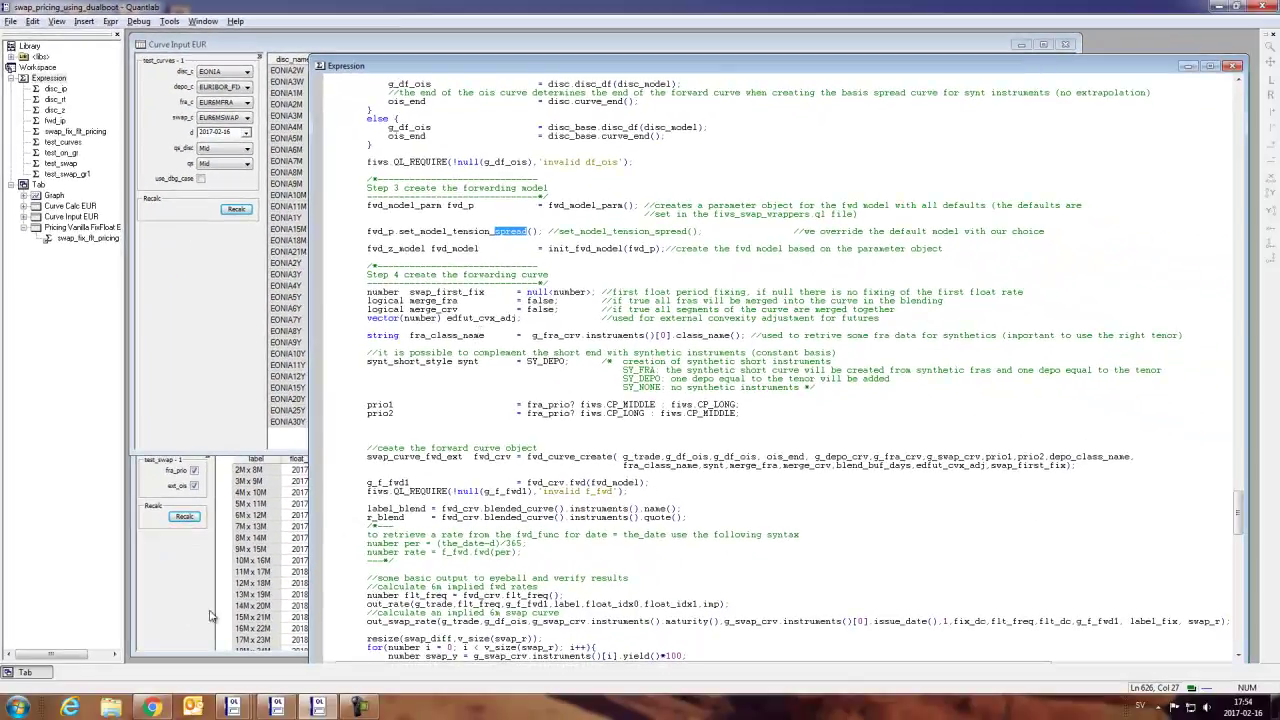
click(188, 624)
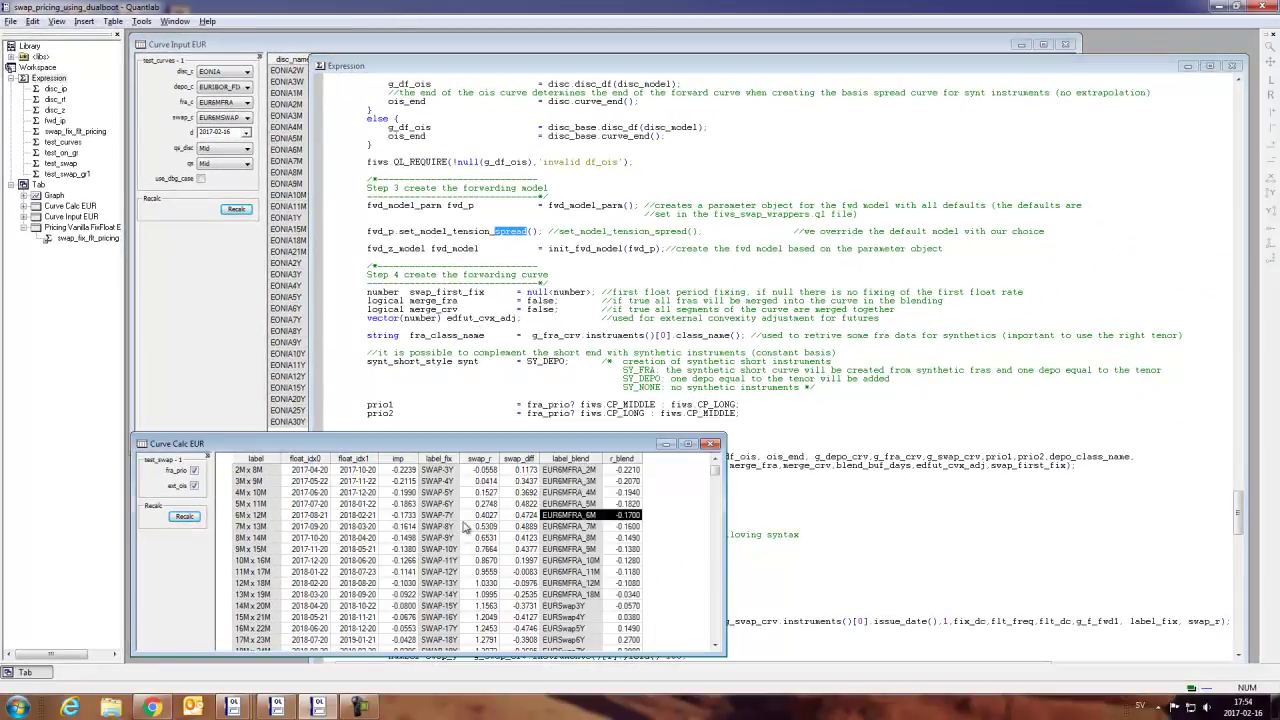
Step: Mark the swap_diff values from 1M x 7M to 12M x 18M, then move the Expression window bottom-left
scroll(447, 538, down, 3)
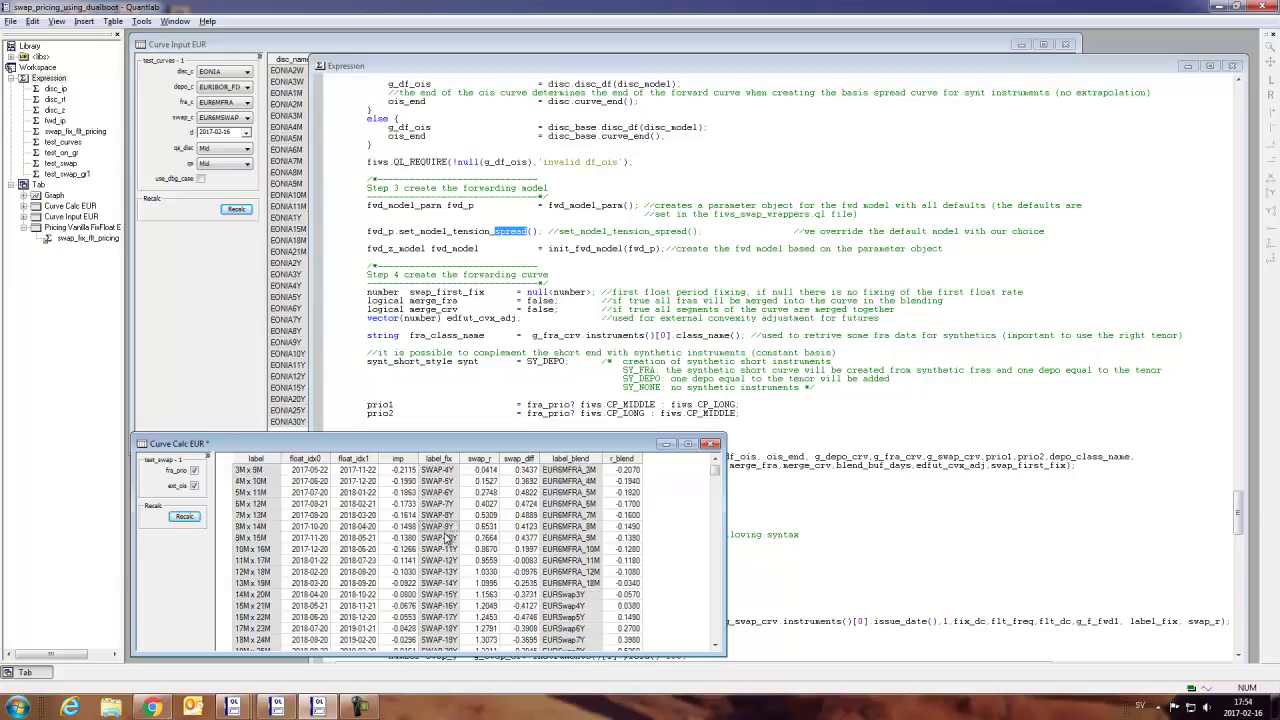
drag(515, 485, 512, 623)
scroll(512, 600, up, 3)
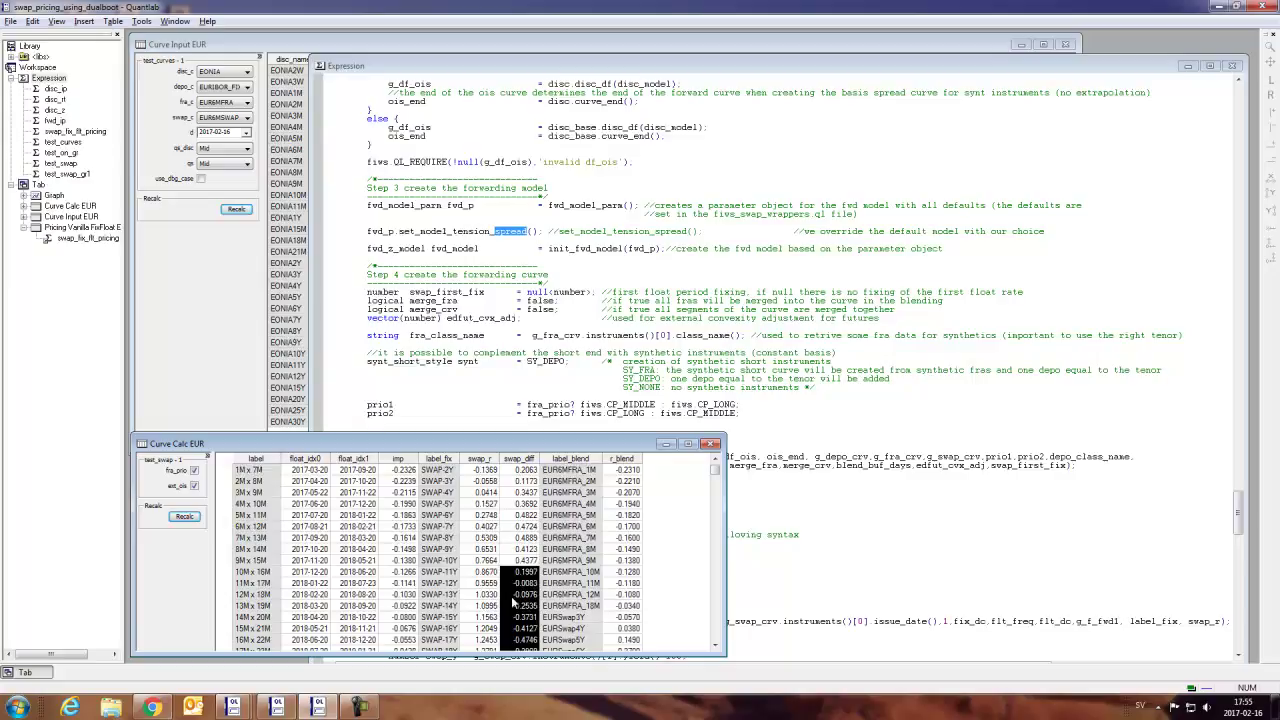
drag(522, 490, 527, 596)
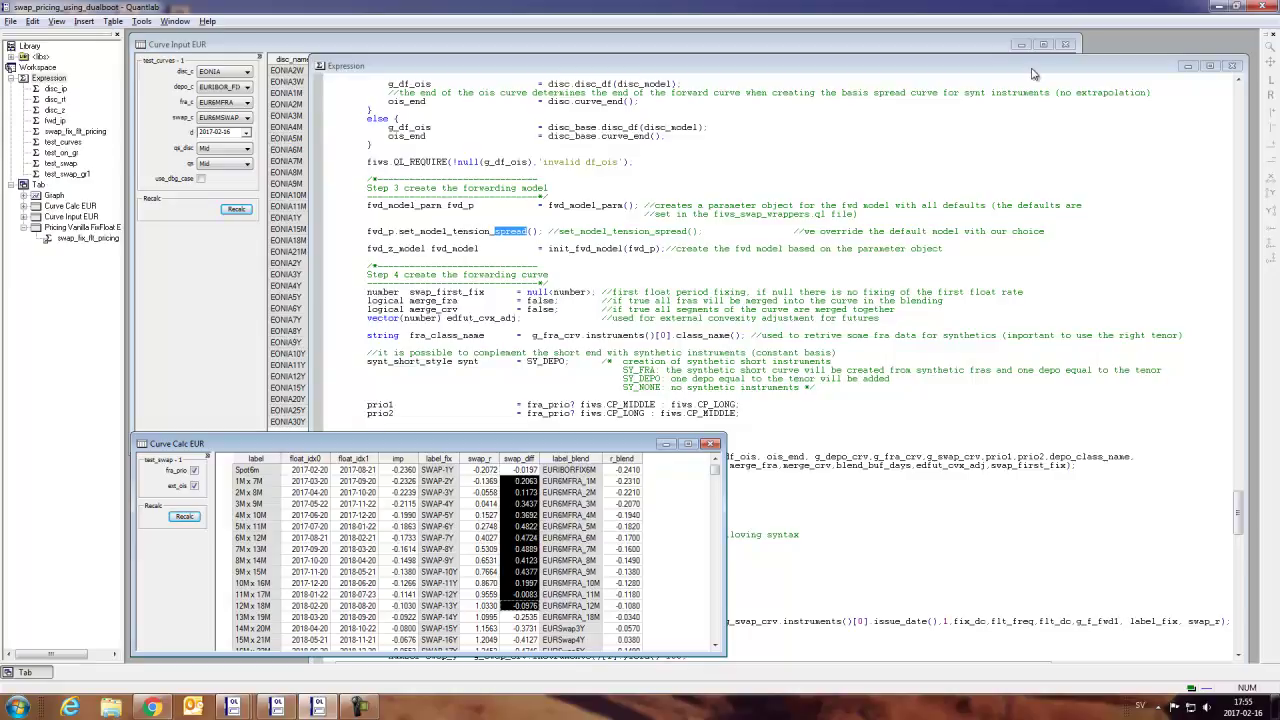
drag(1034, 74, 881, 431)
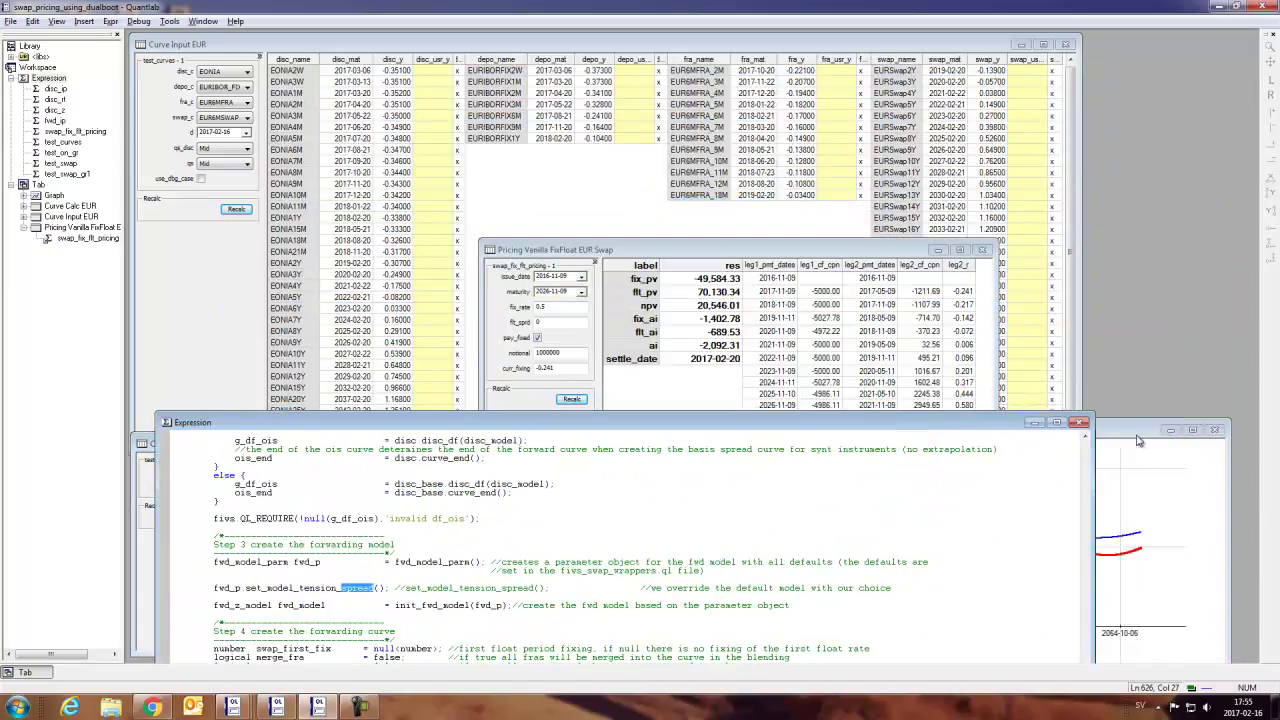
Step: Change the model call to set_model_tension_exact, save, and highlight the main tenor forward curve
drag(1136, 440, 1119, 133)
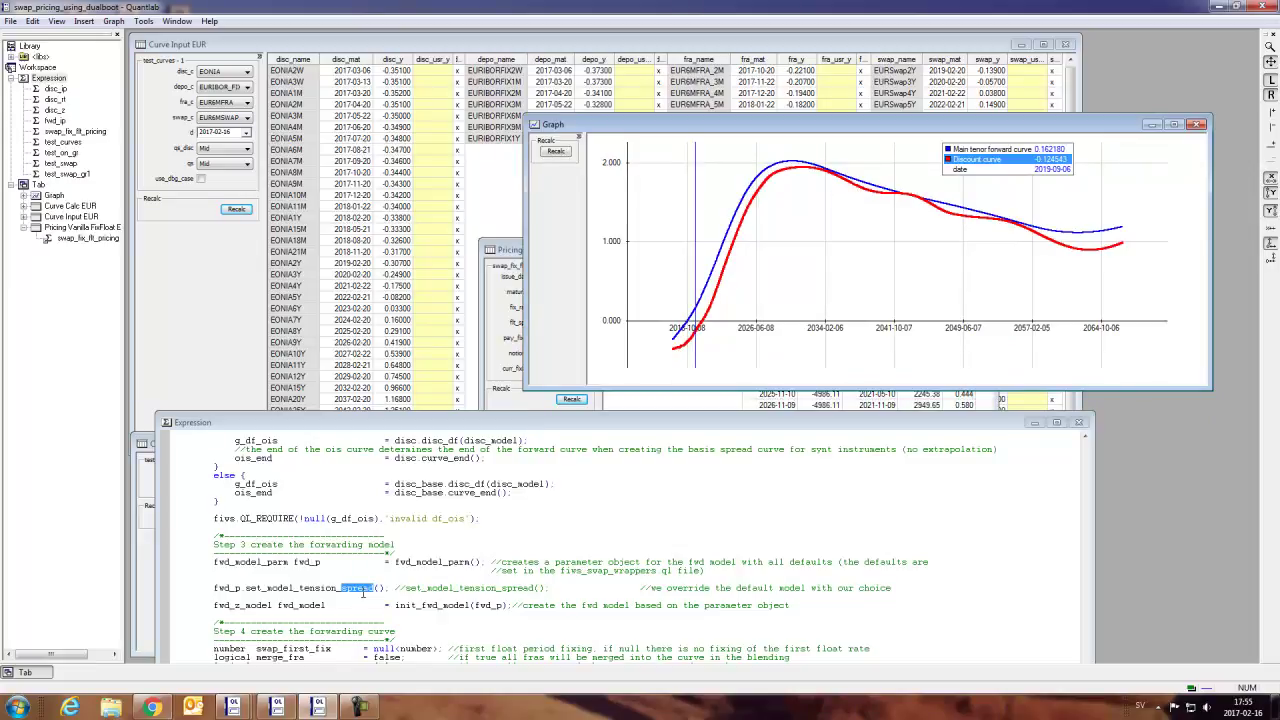
click(364, 592)
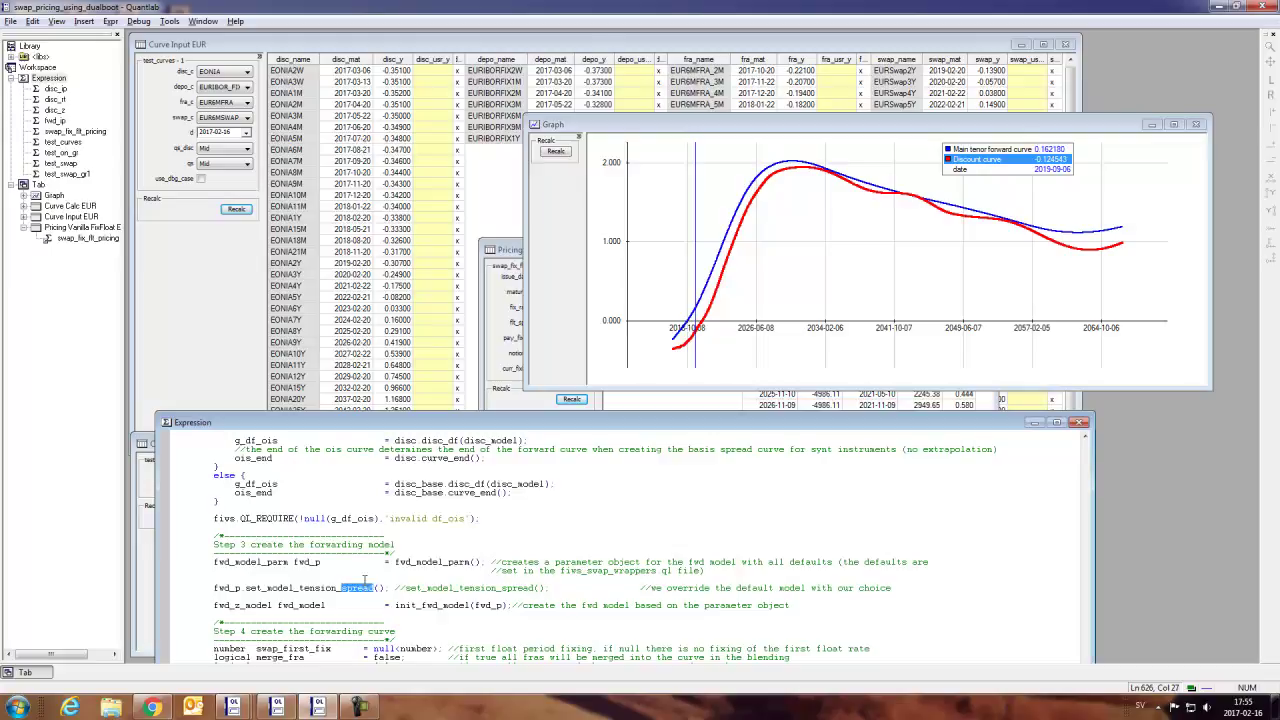
text(exact)
key(ctrl+s)
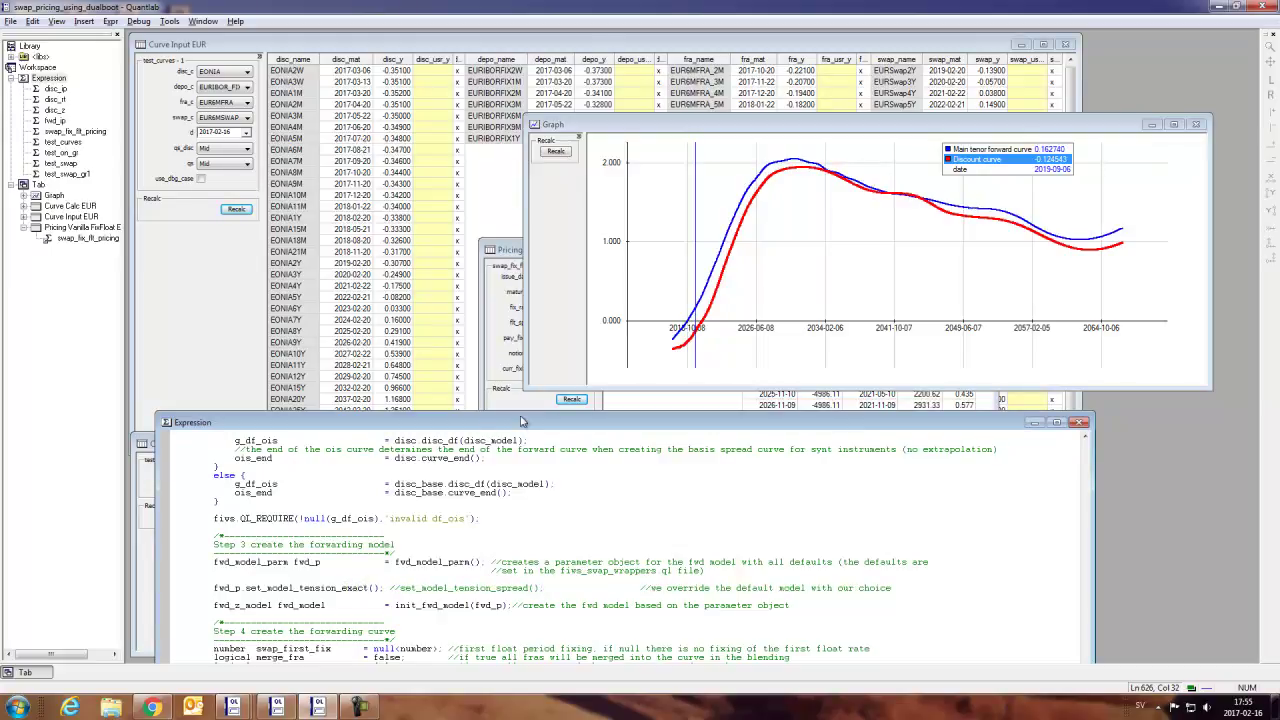
click(808, 172)
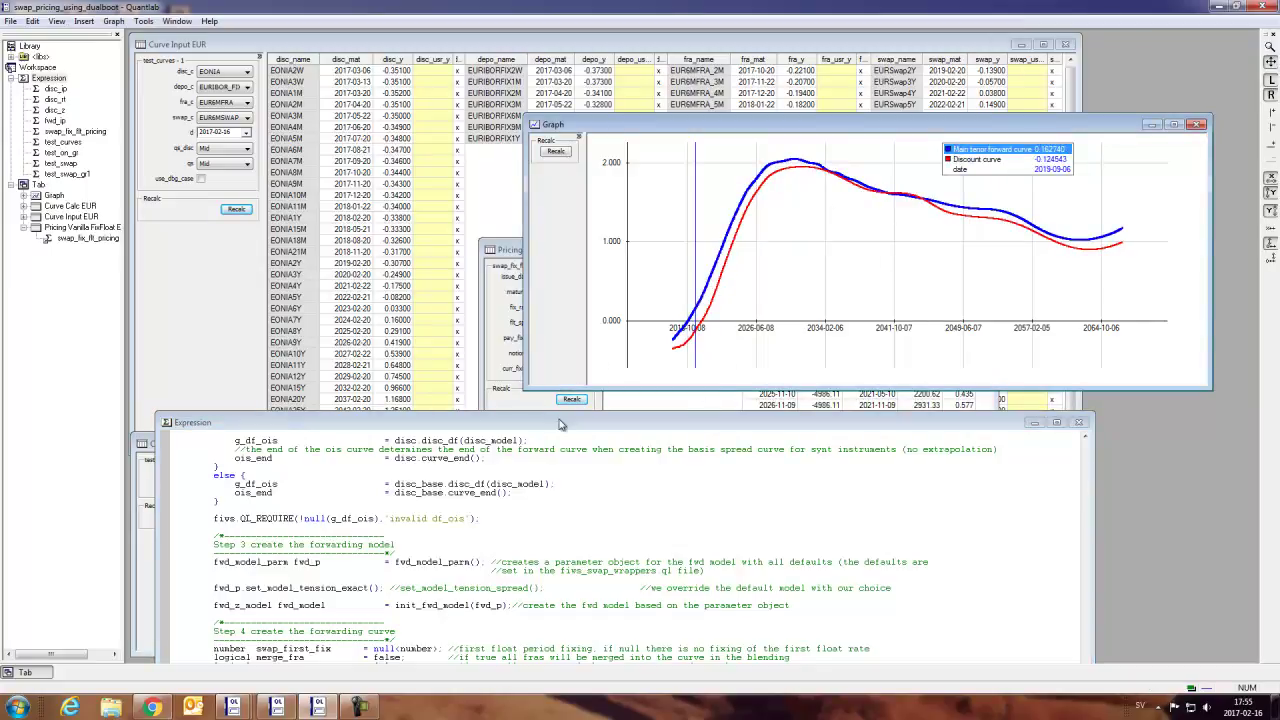
drag(560, 424, 785, 424)
click(350, 443)
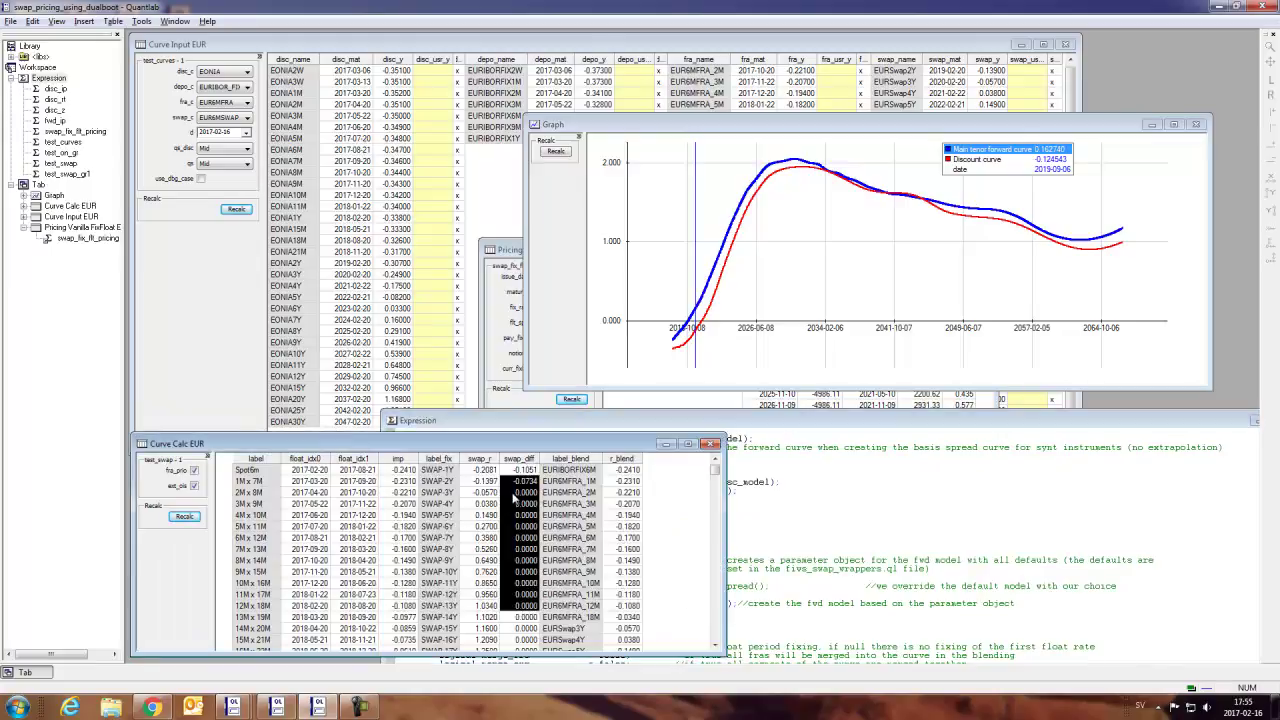
scroll(515, 497, down, 1)
drag(515, 503, 517, 620)
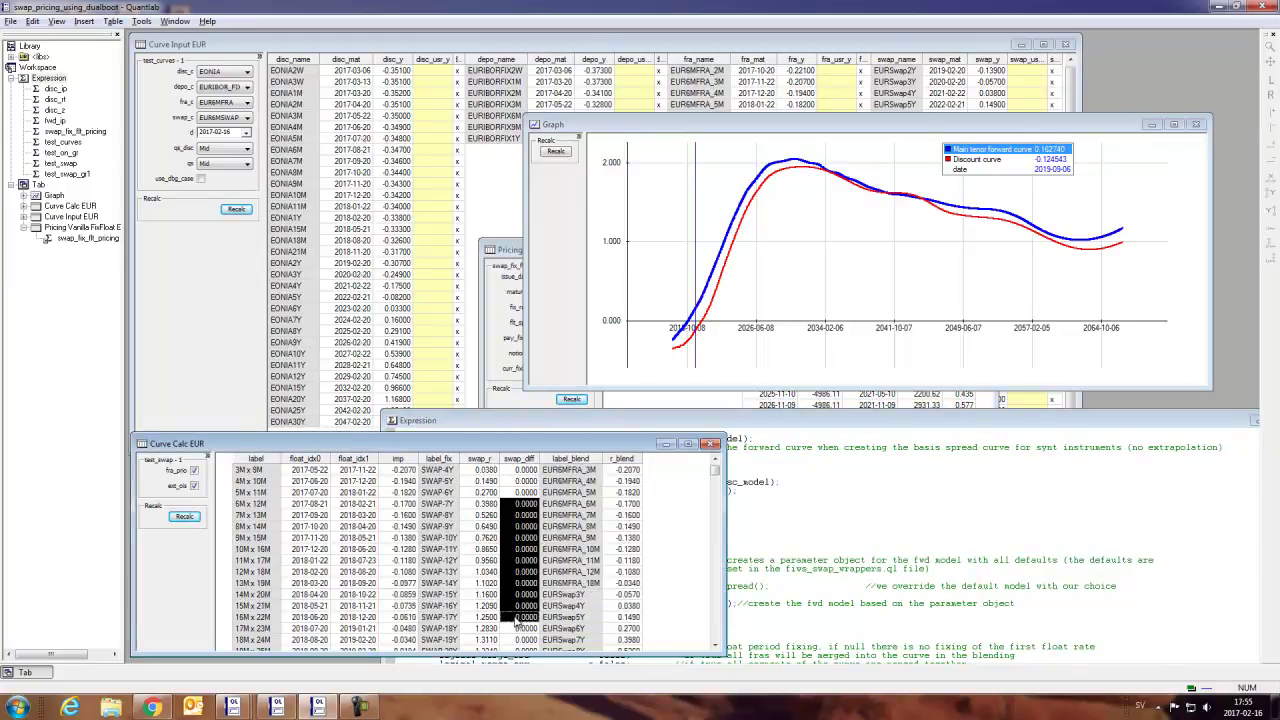
scroll(517, 620, down, 2)
drag(520, 526, 522, 607)
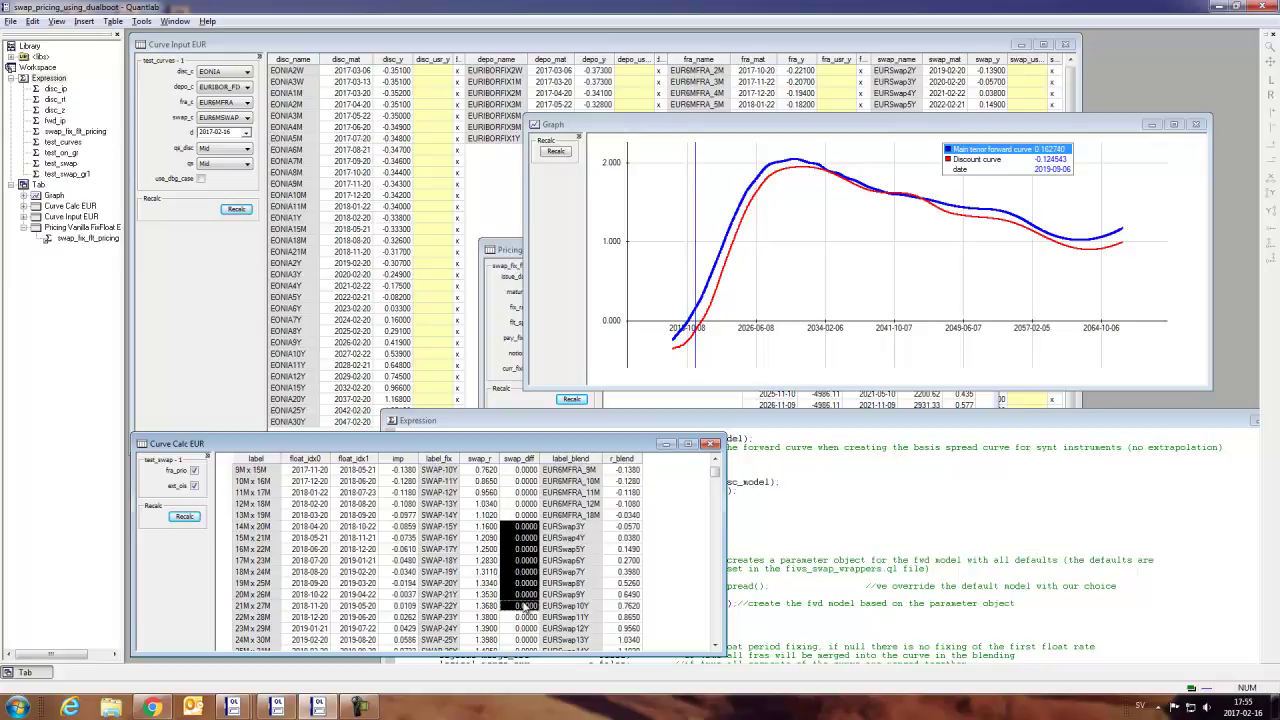
scroll(525, 600, down, 1)
drag(528, 549, 528, 630)
scroll(532, 600, down, 1)
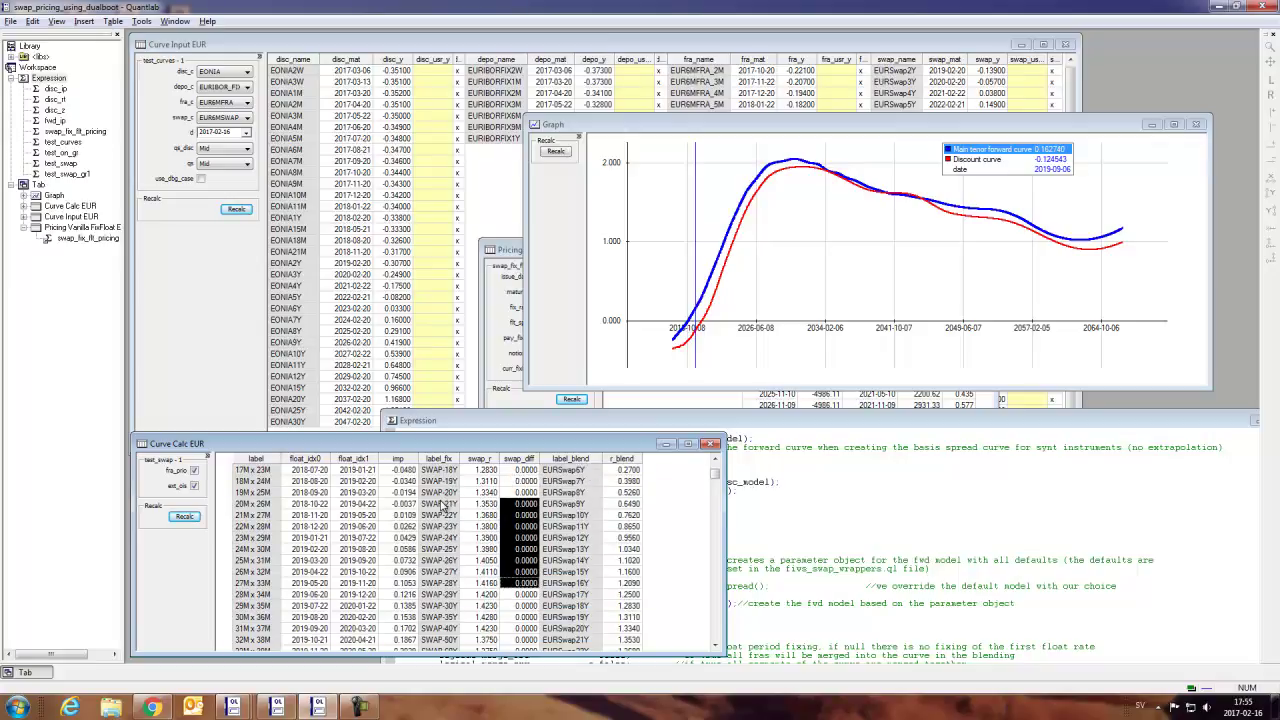
scroll(521, 519, up, 5)
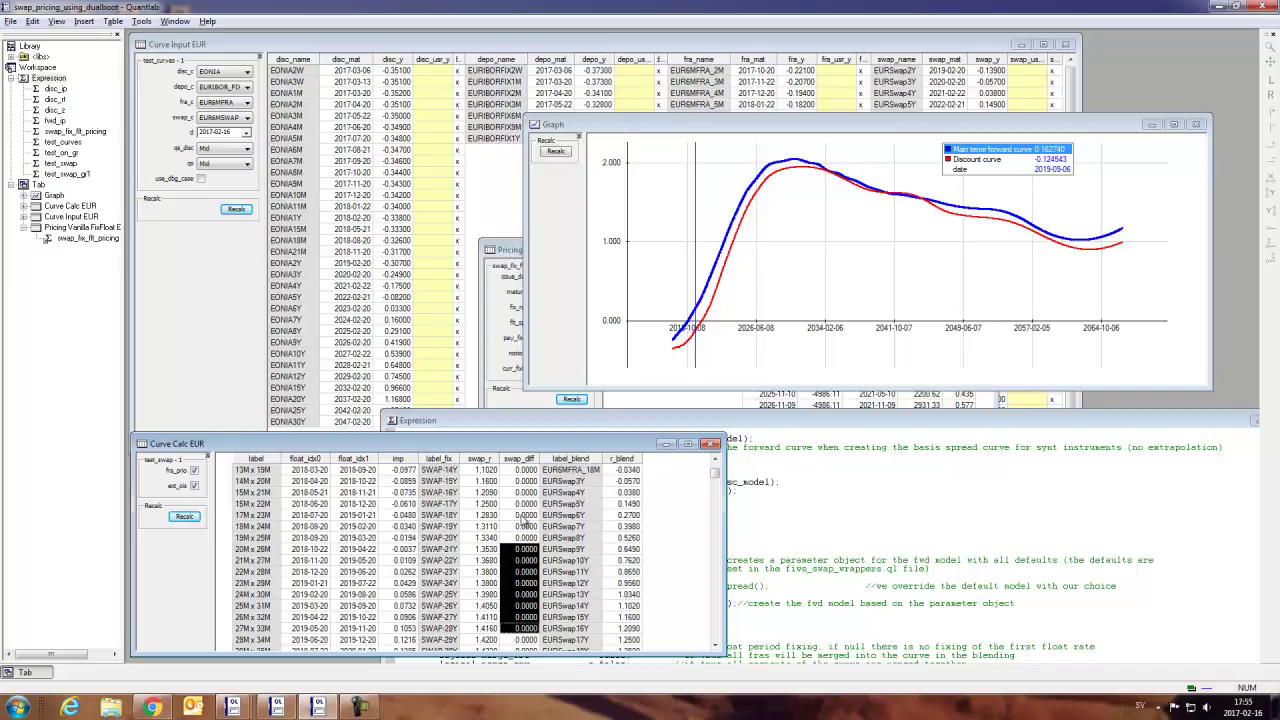
scroll(524, 519, up, 1)
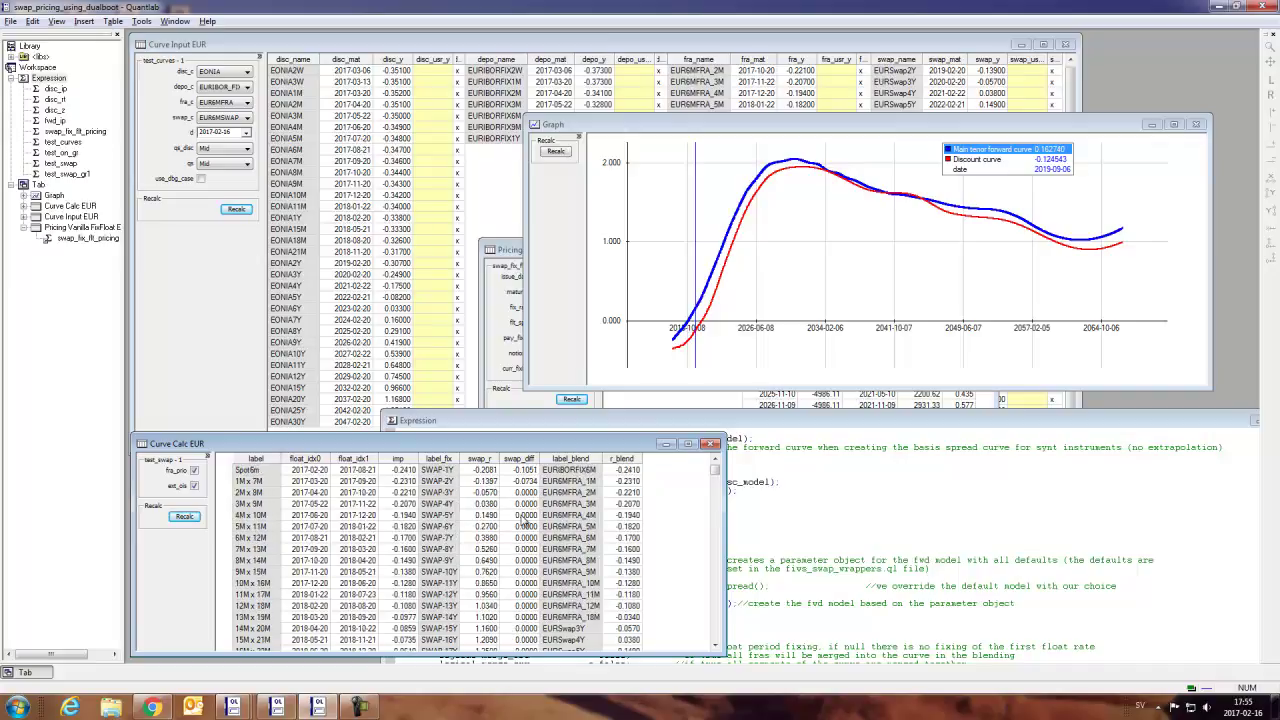
drag(526, 470, 488, 488)
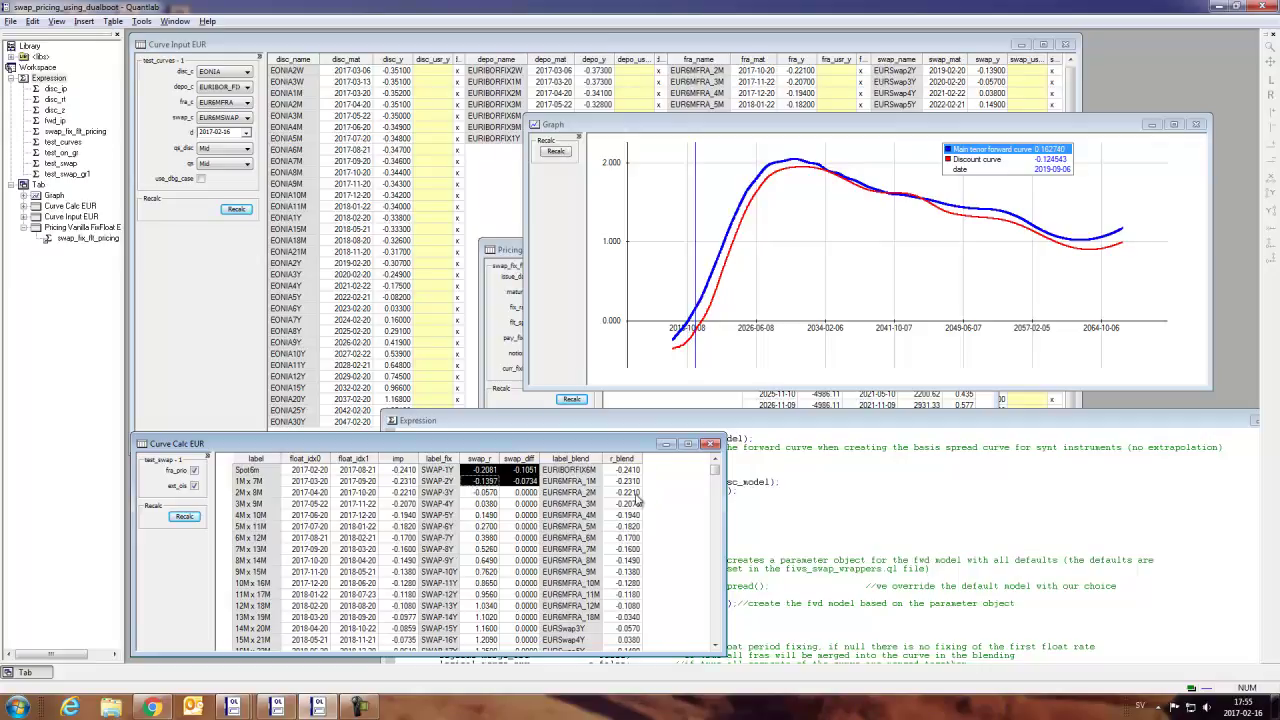
click(195, 470)
click(185, 516)
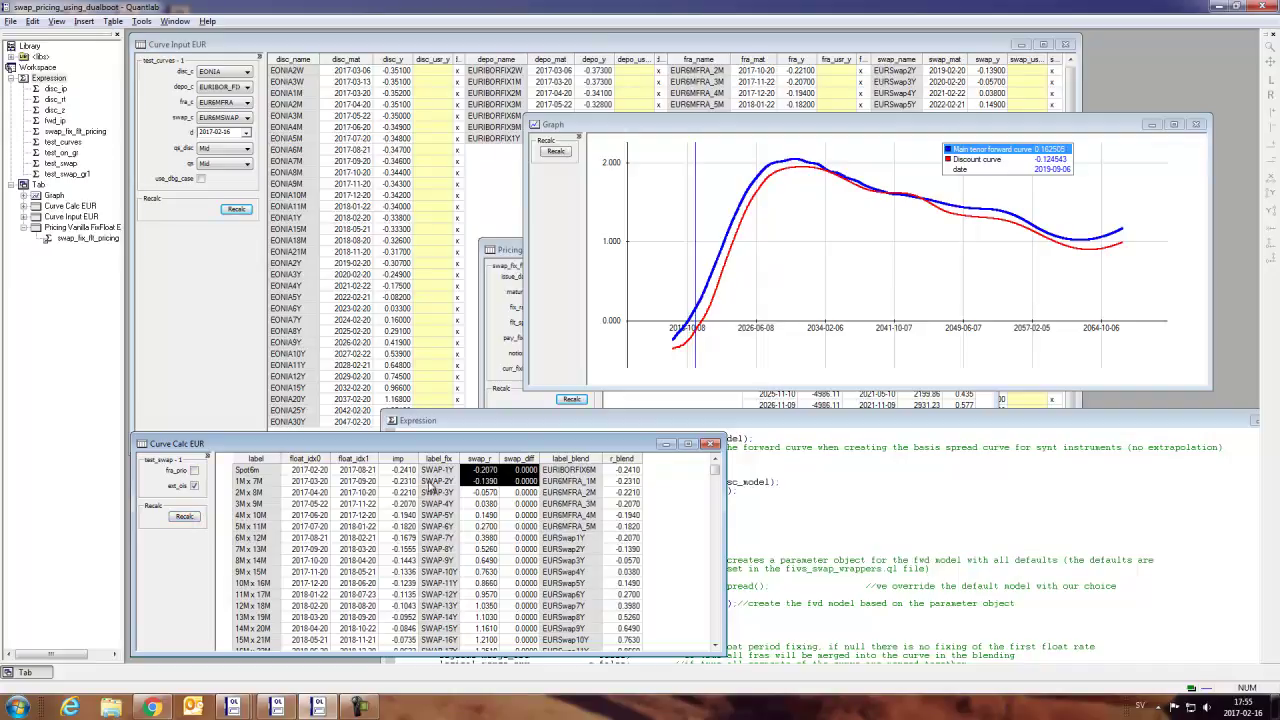
click(194, 470)
click(185, 516)
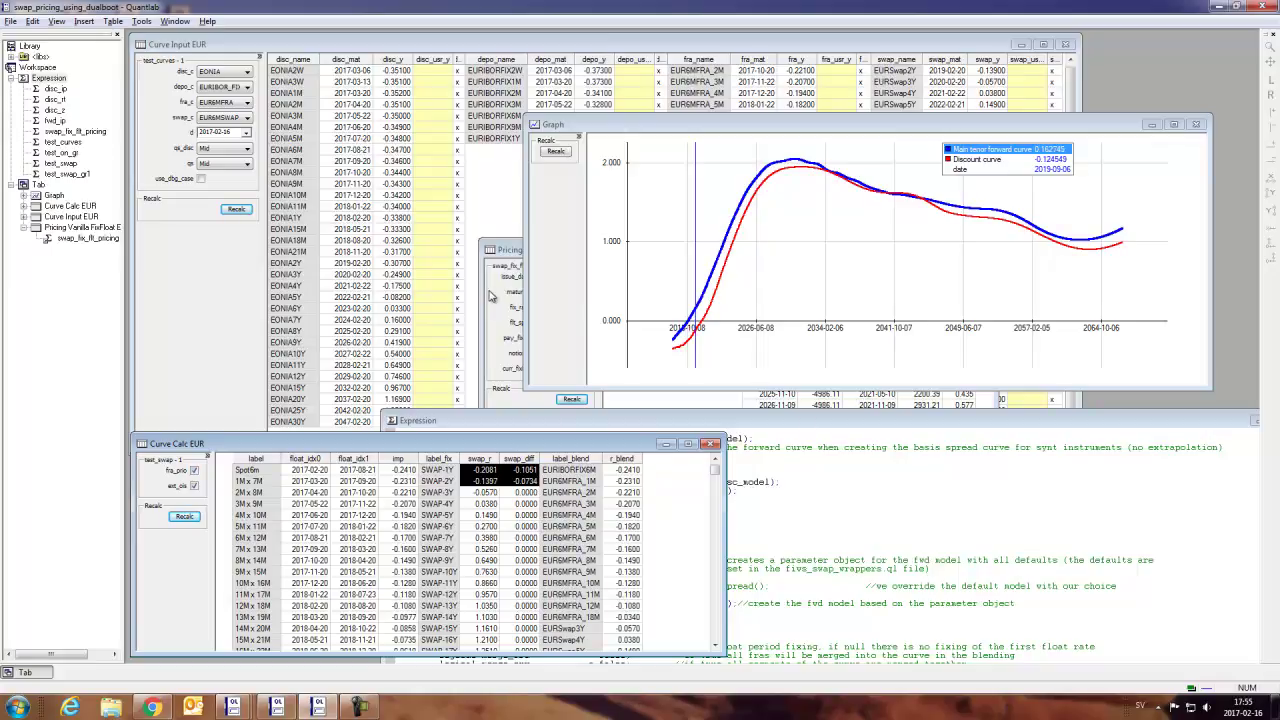
Step: Maximise the Expression editor and scroll to the ql_fixed_income_swap construction in swap_fix_flt_pricing
click(726, 447)
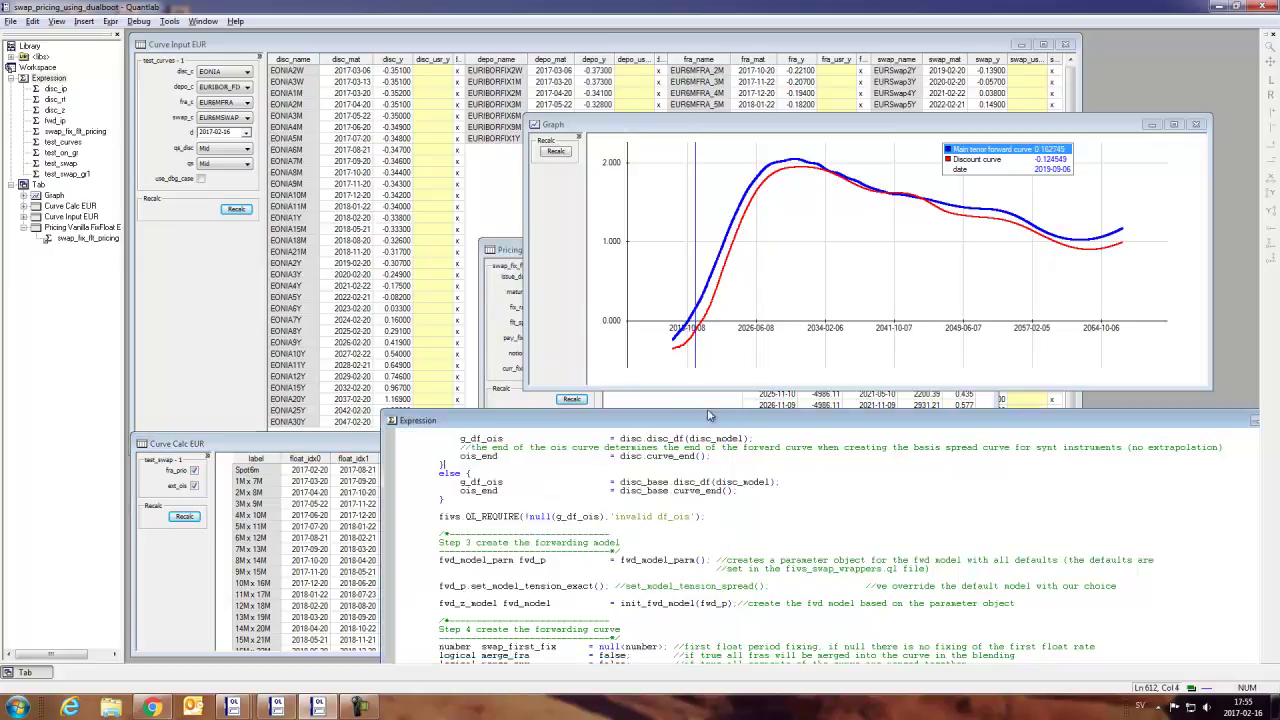
click(517, 487)
double_click(524, 420)
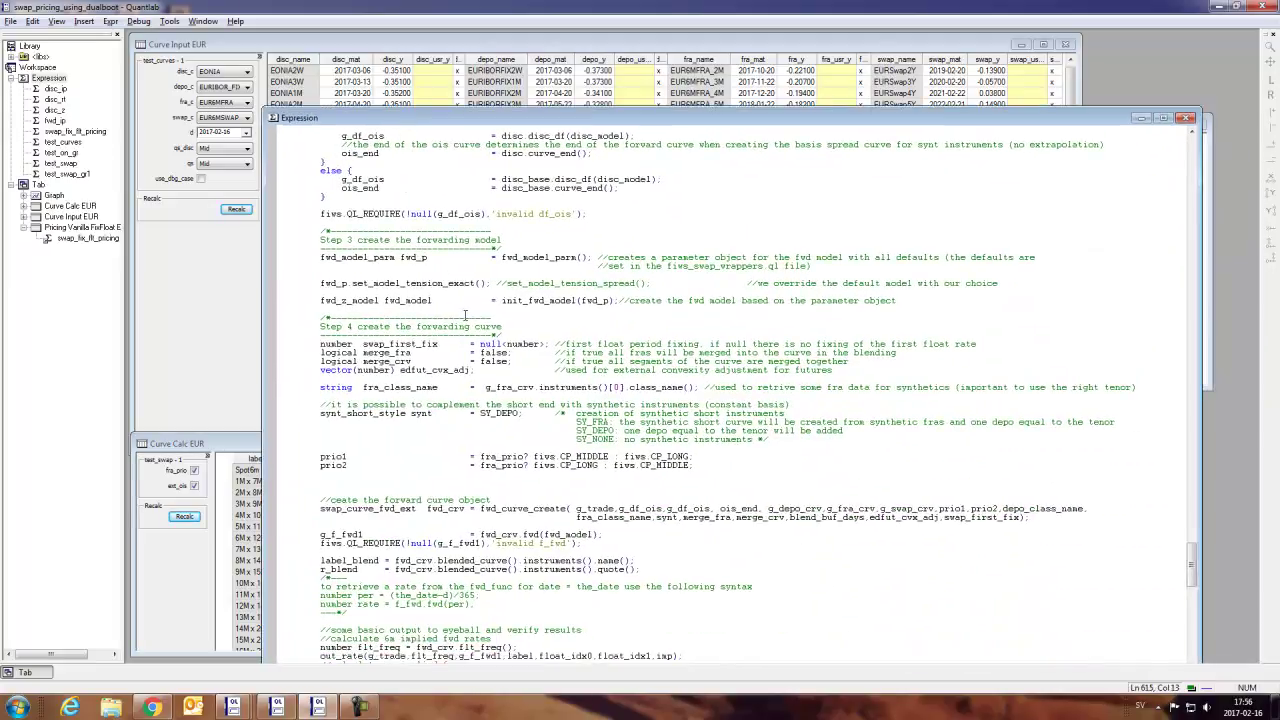
scroll(465, 310, down, 18)
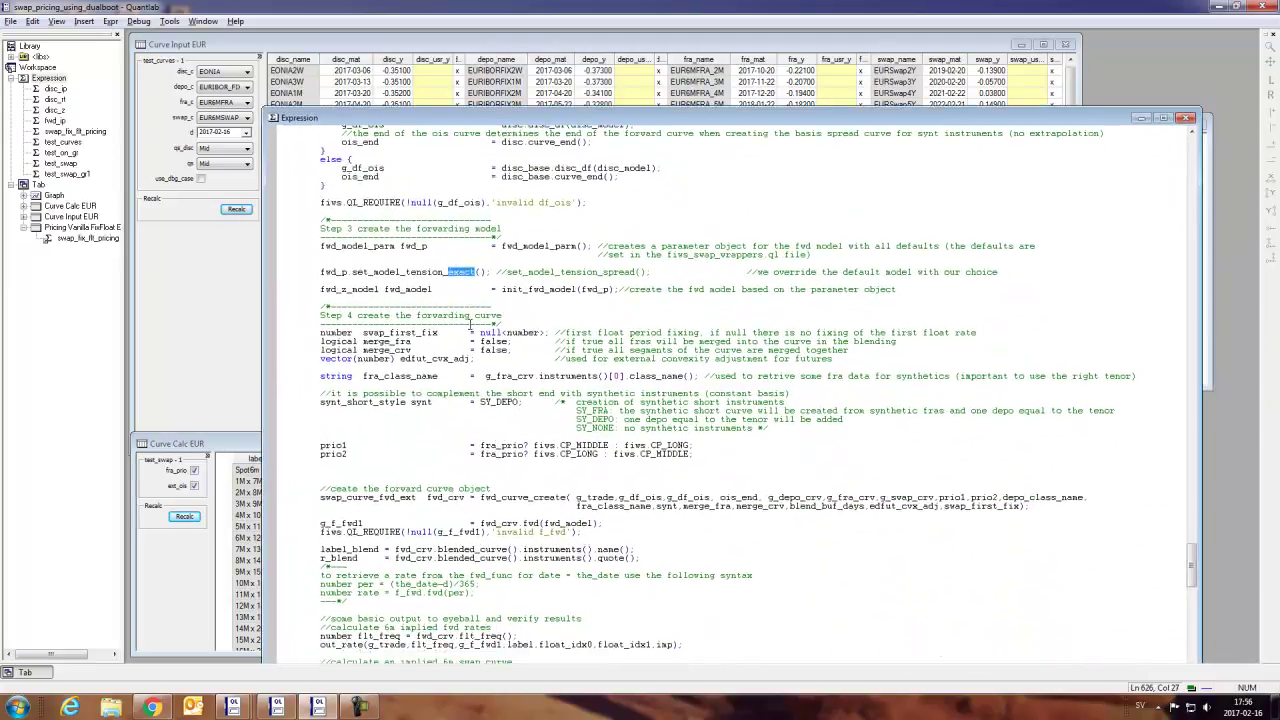
scroll(469, 324, down, 11)
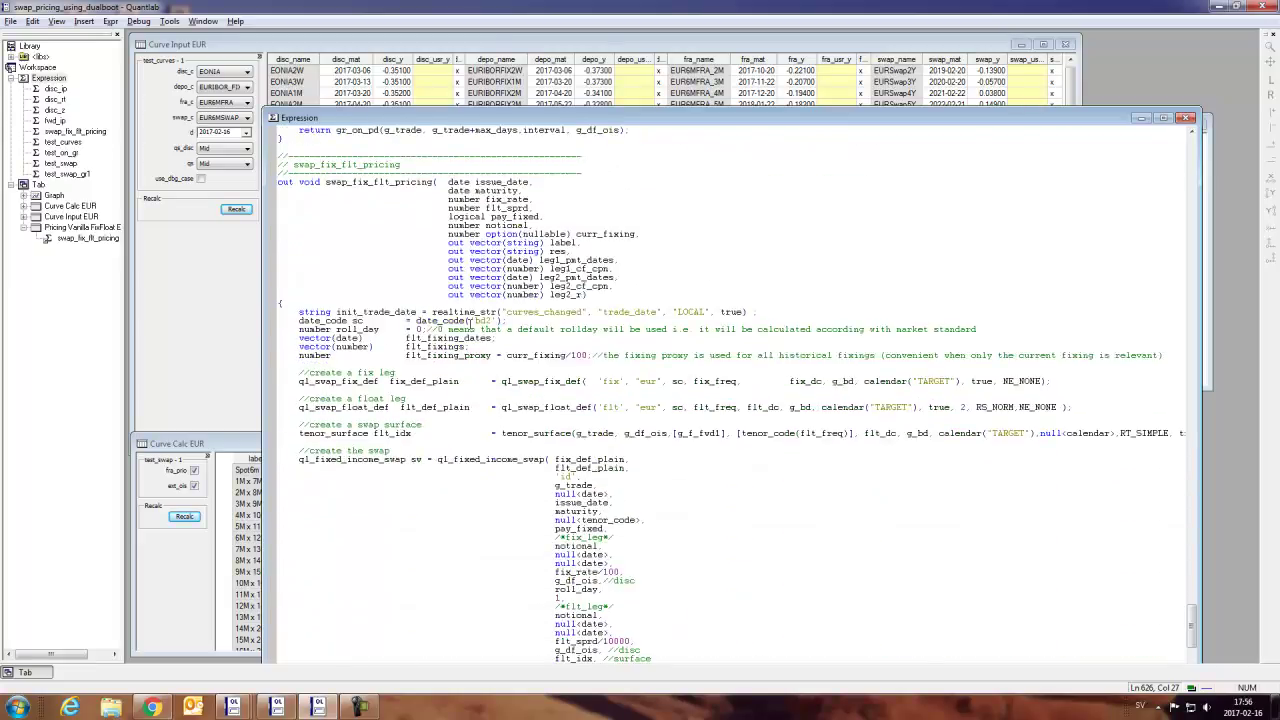
scroll(468, 320, down, 6)
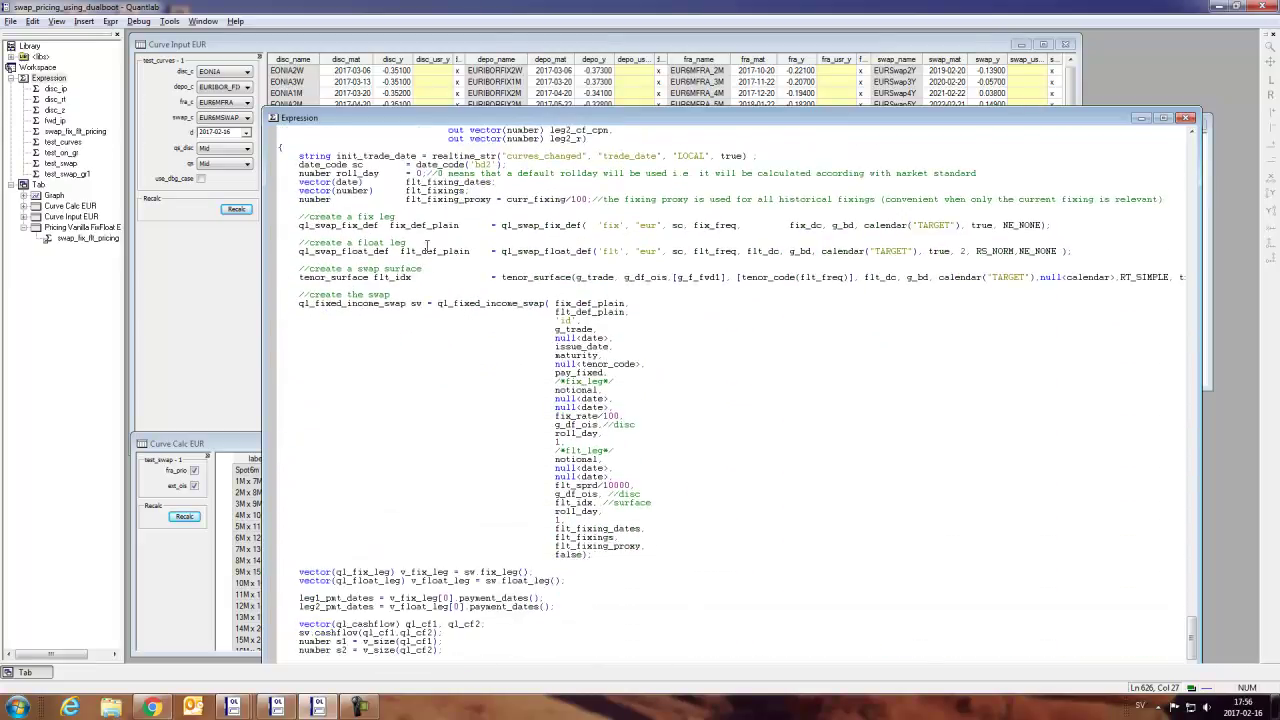
scroll(427, 245, up, 3)
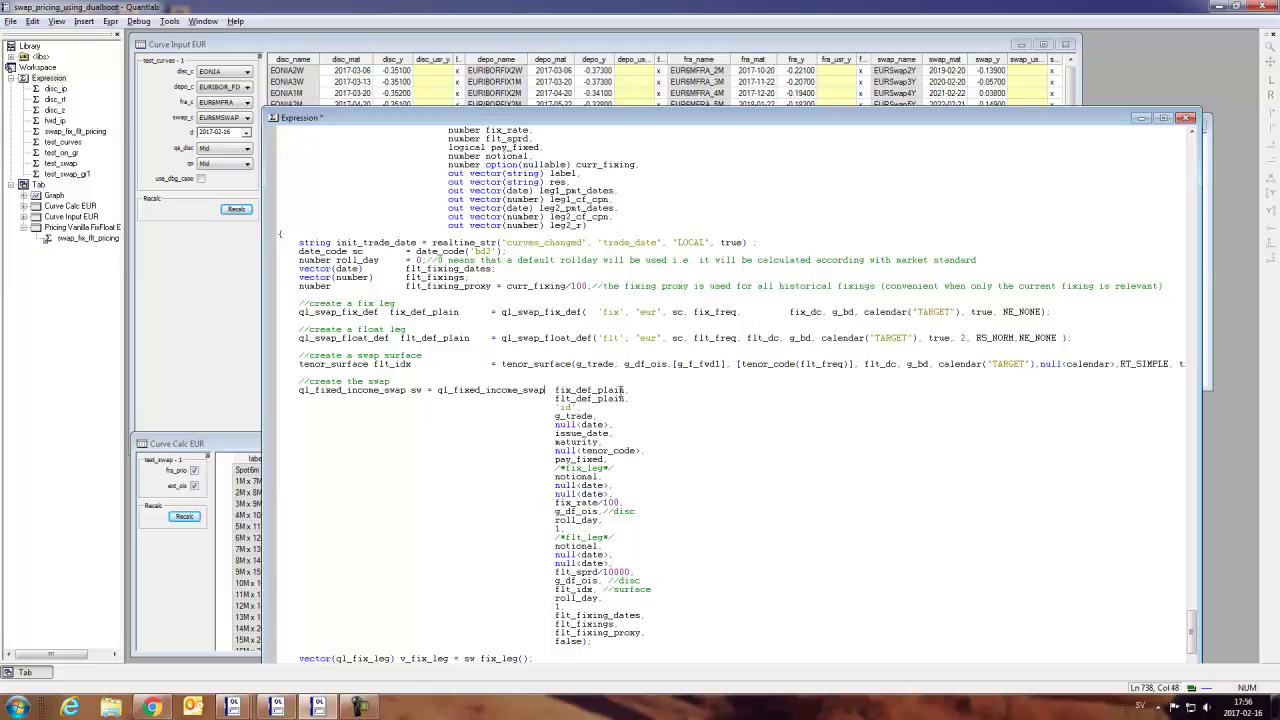
Step: Browse the ql_fixed_income_swap overload signatures, then bring the Curve Input EUR tables forward
text(()
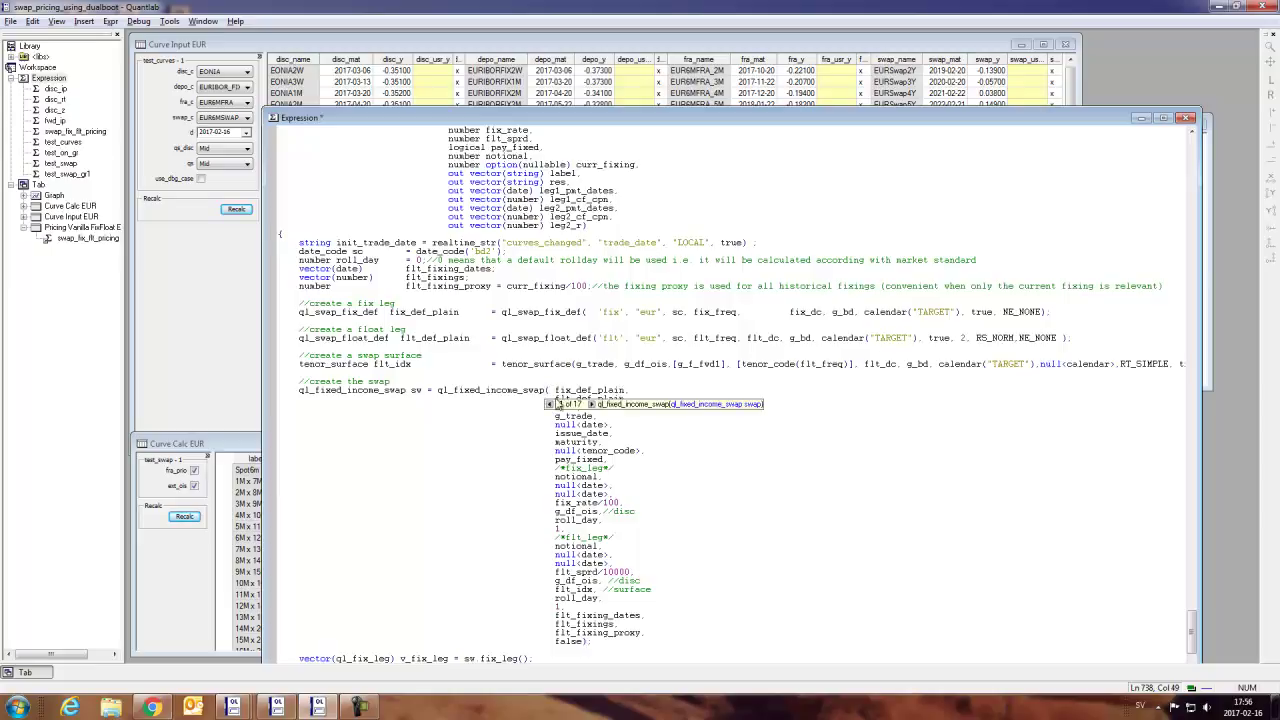
click(591, 405)
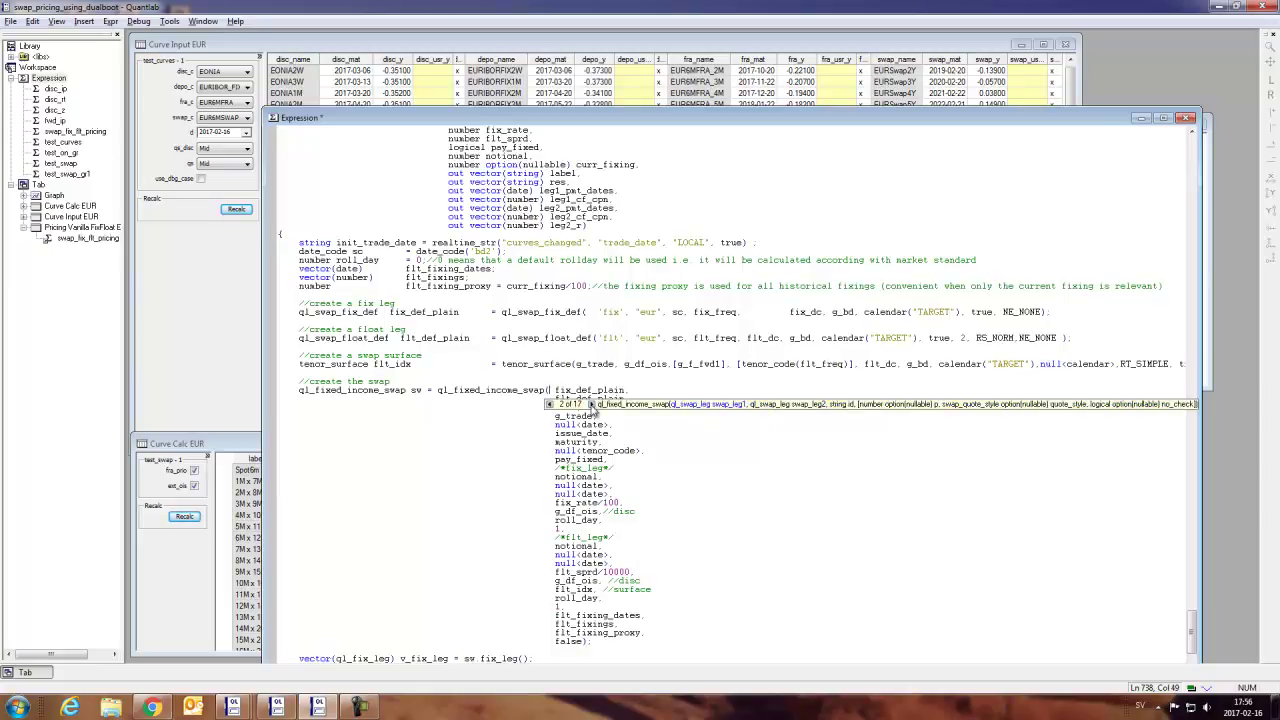
click(591, 405)
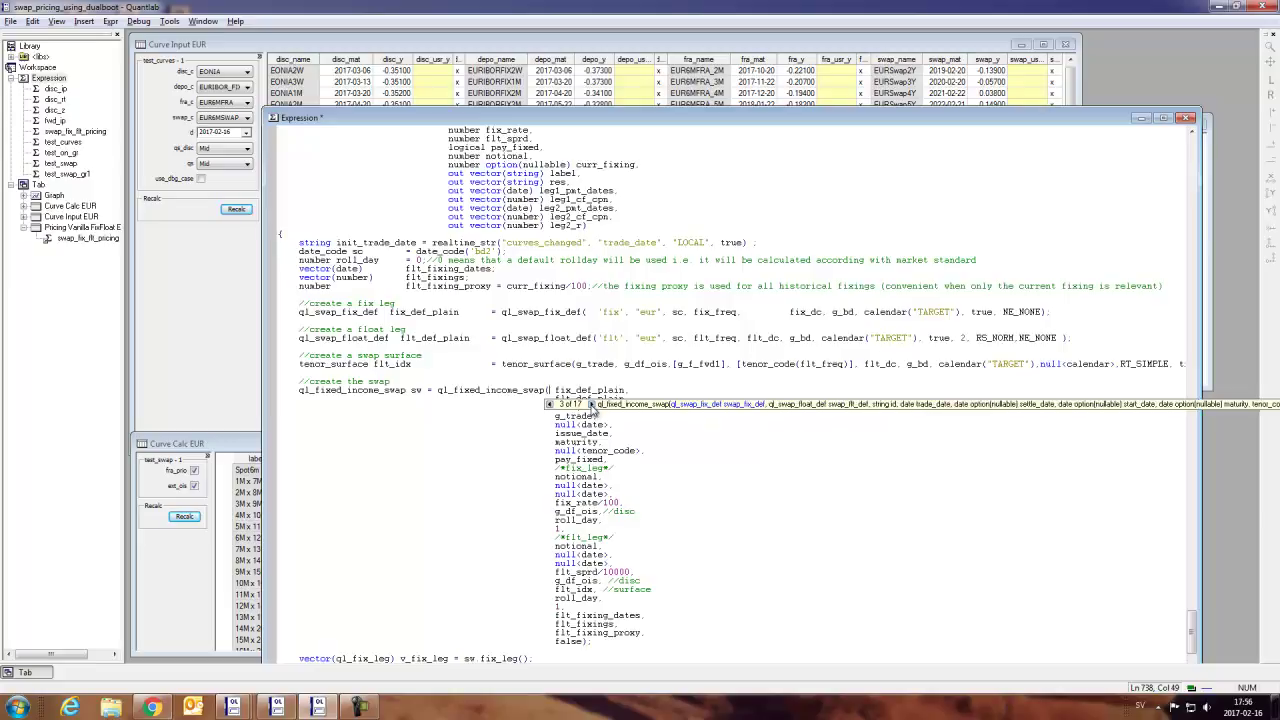
click(591, 405)
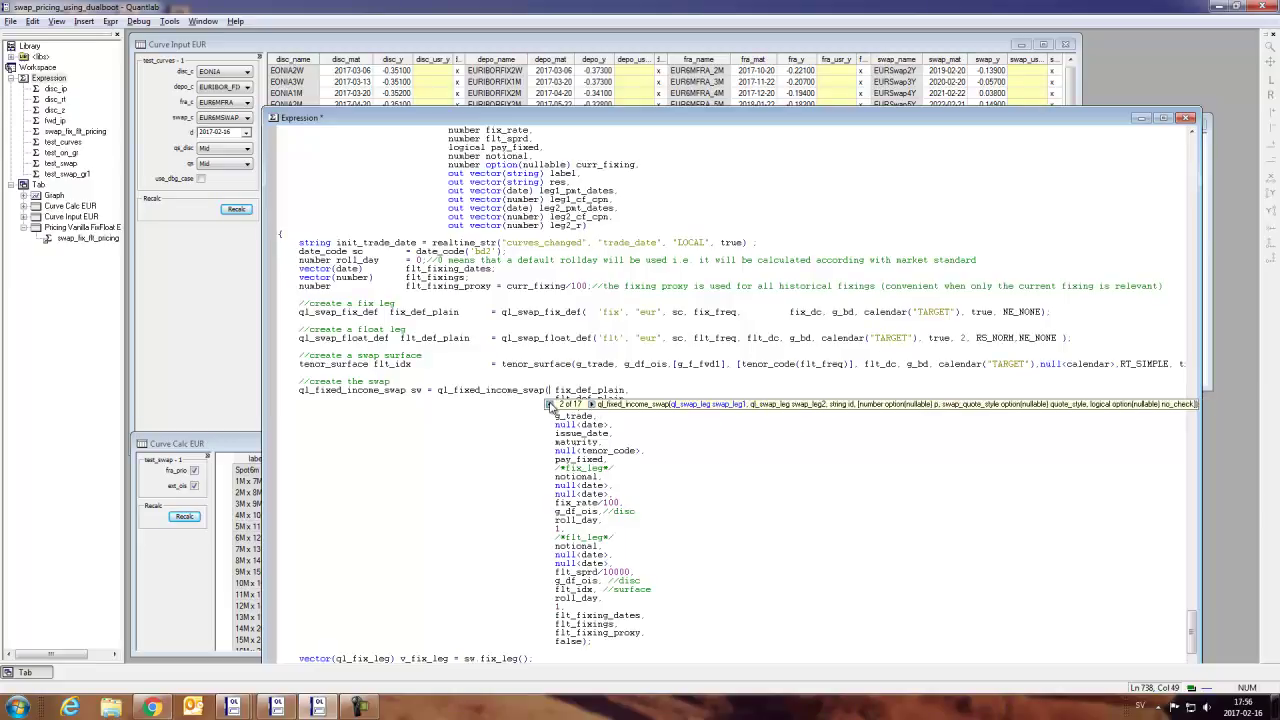
click(591, 405)
click(573, 372)
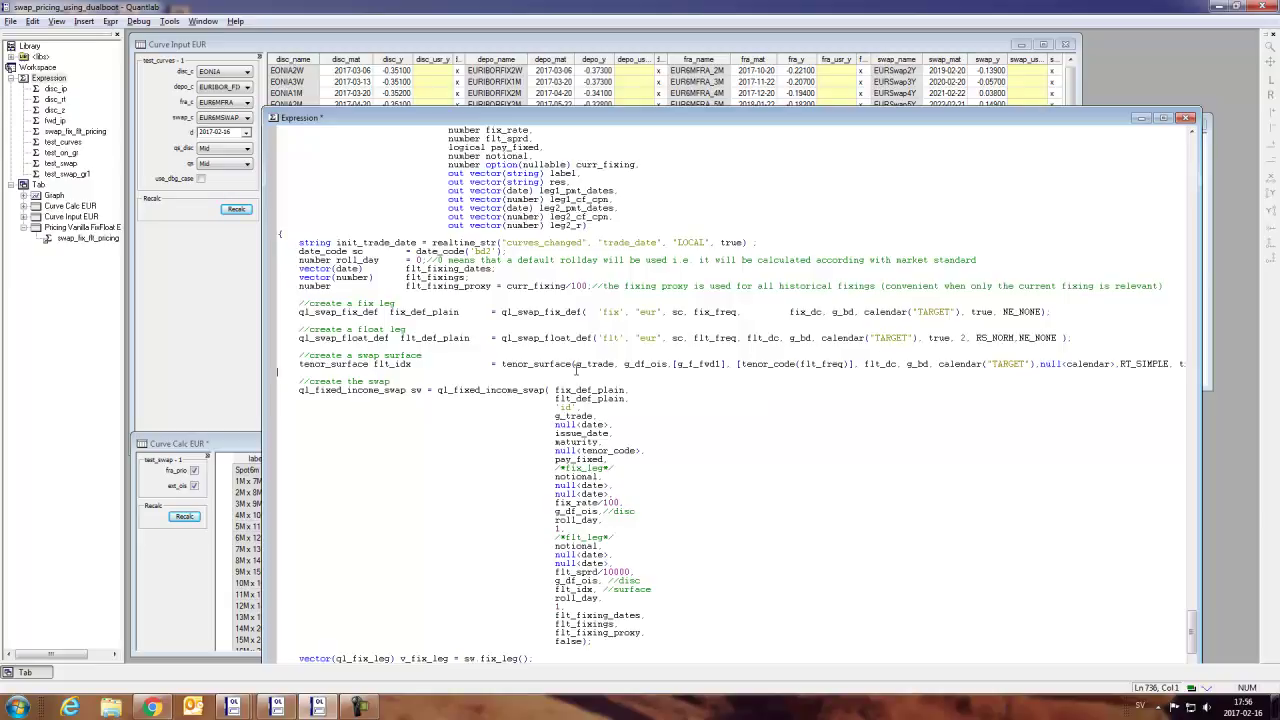
click(224, 288)
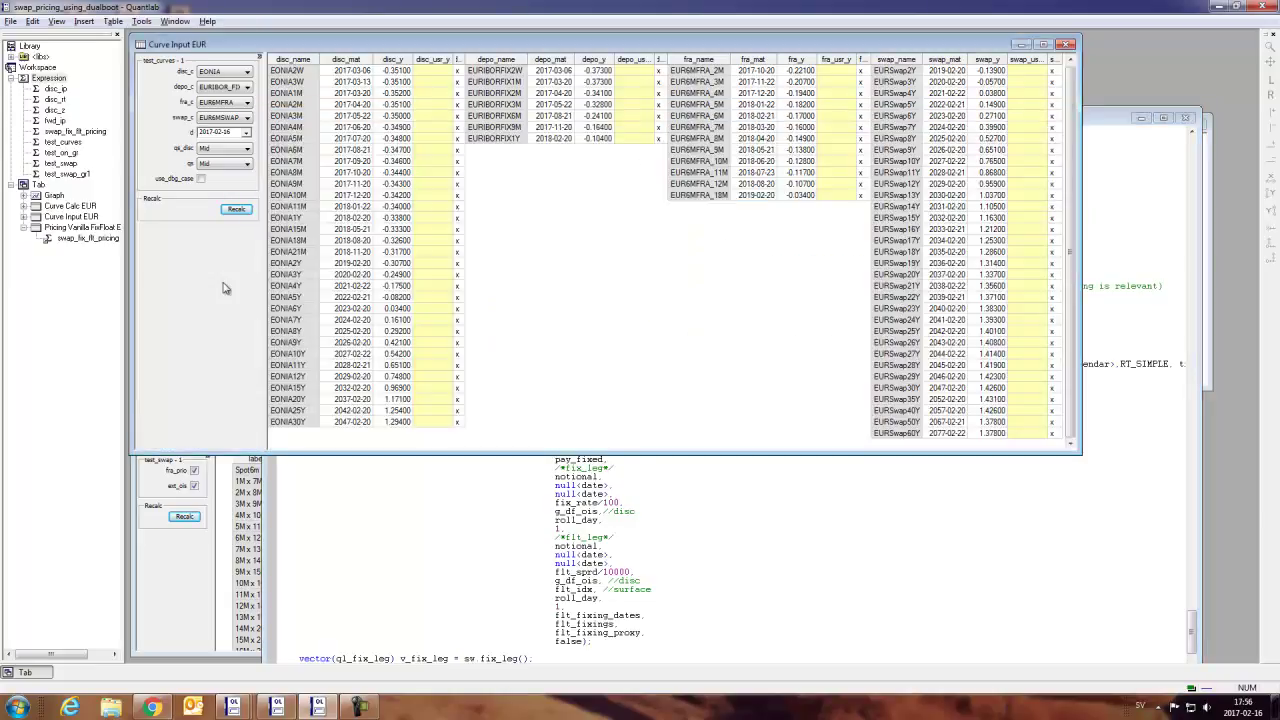